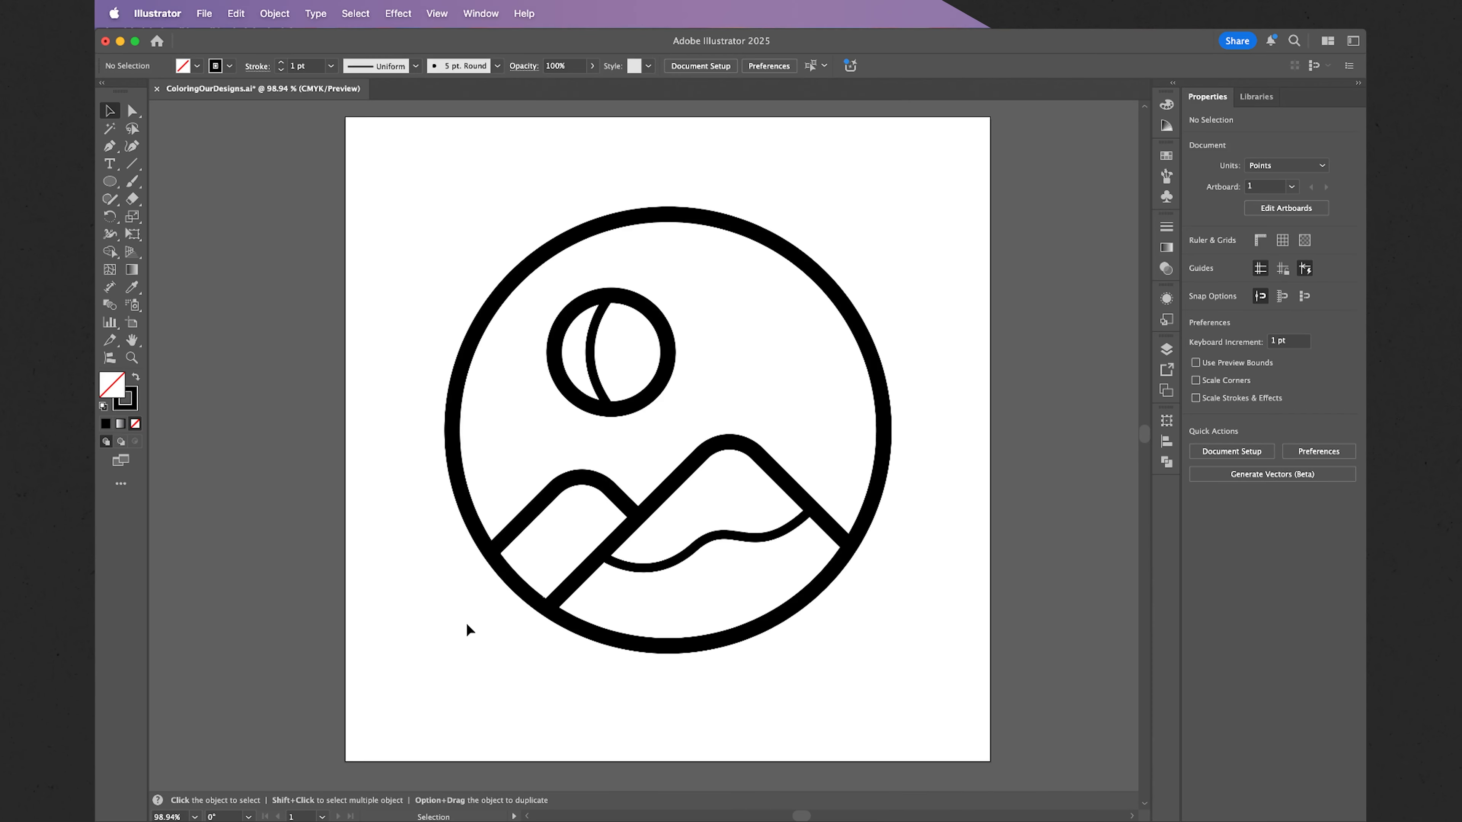
Select all the linework of the circular mountain design and expand its strokes into shapes.
{"action": "left_click_drag", "start_coordinate": [449, 632], "coordinate": [915, 212]}
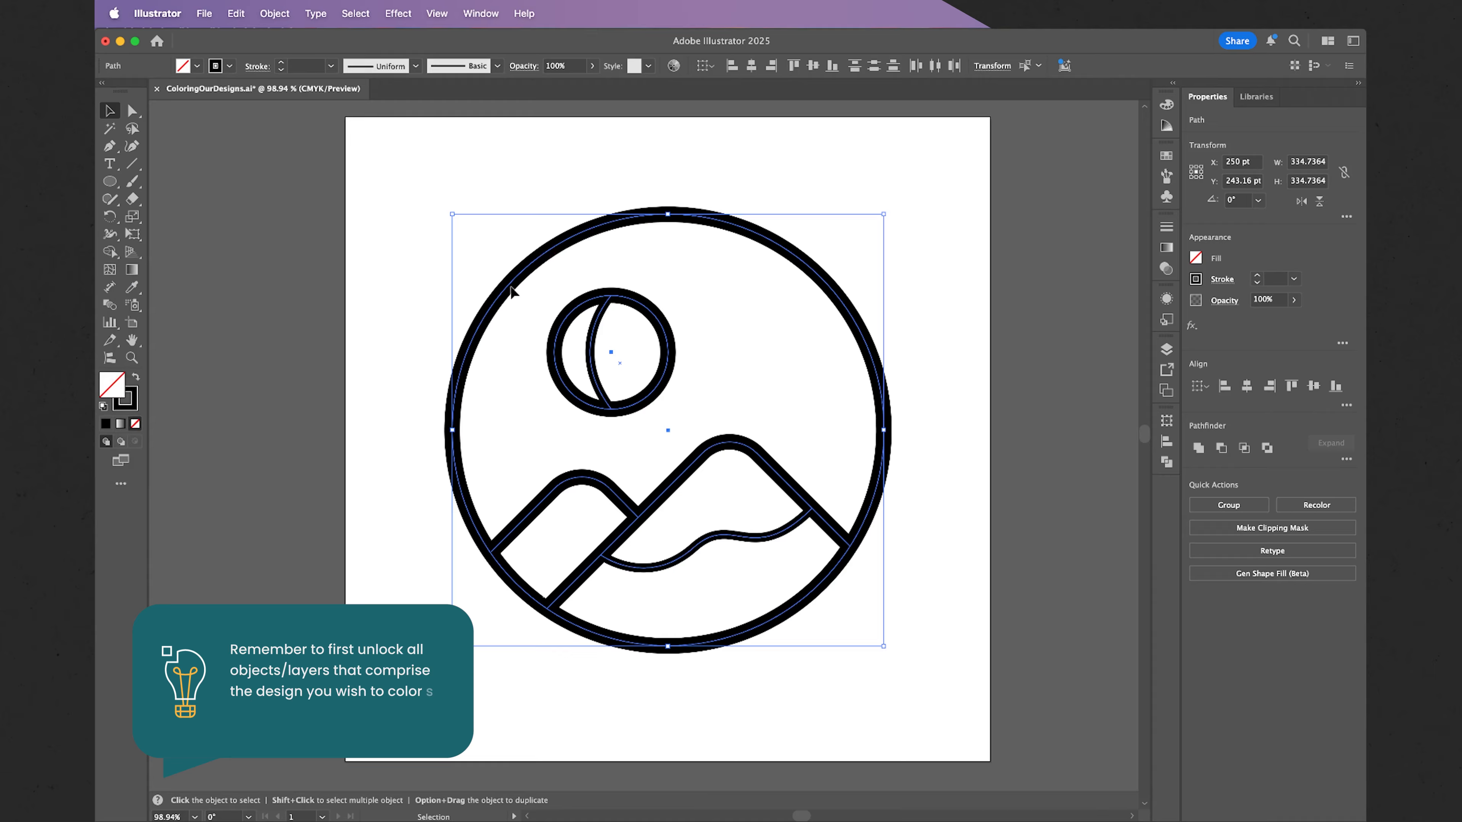
{"action": "left_click", "coordinate": [411, 251]}
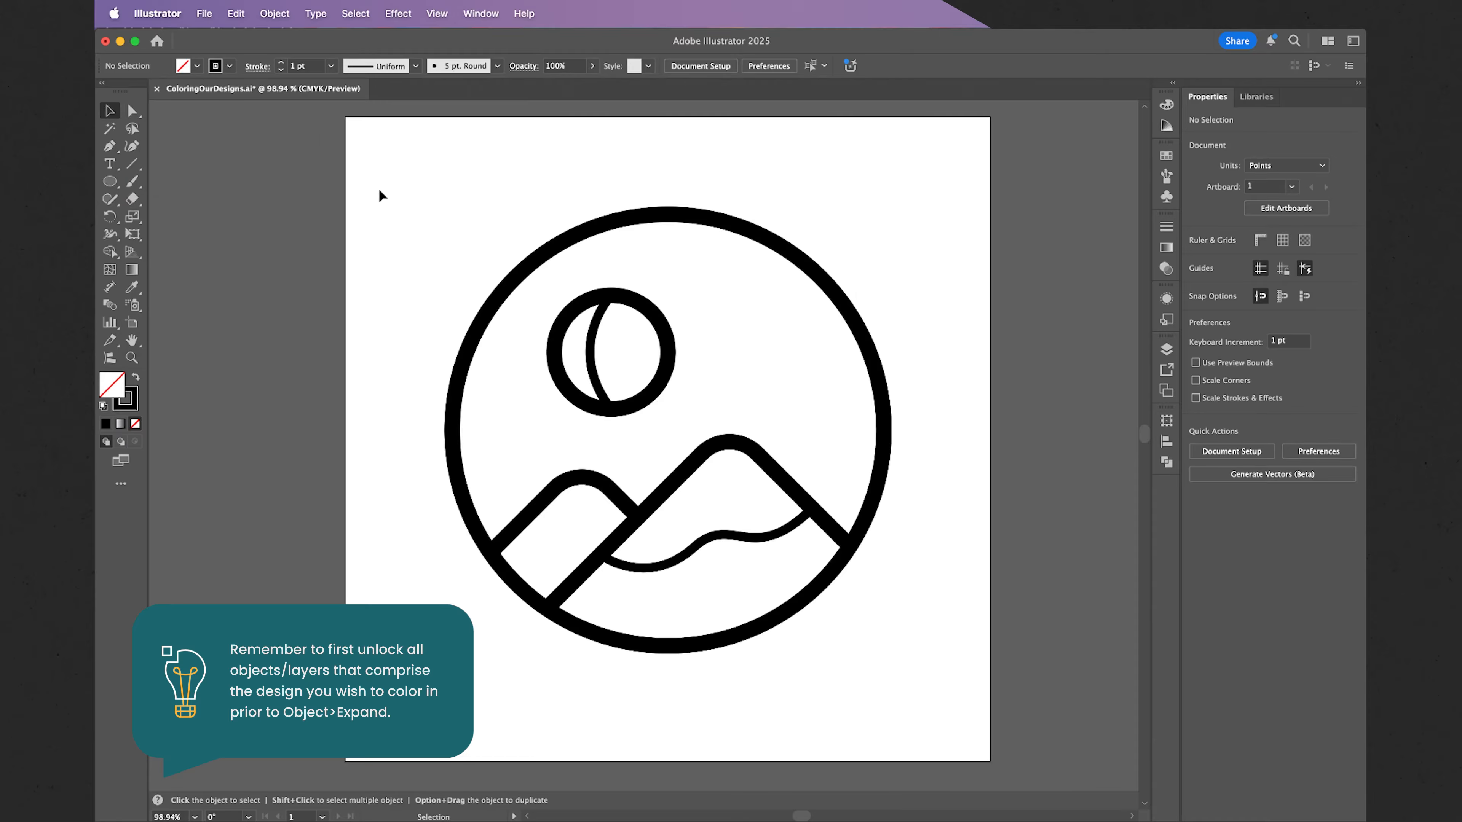
{"action": "left_click_drag", "start_coordinate": [427, 183], "coordinate": [941, 678]}
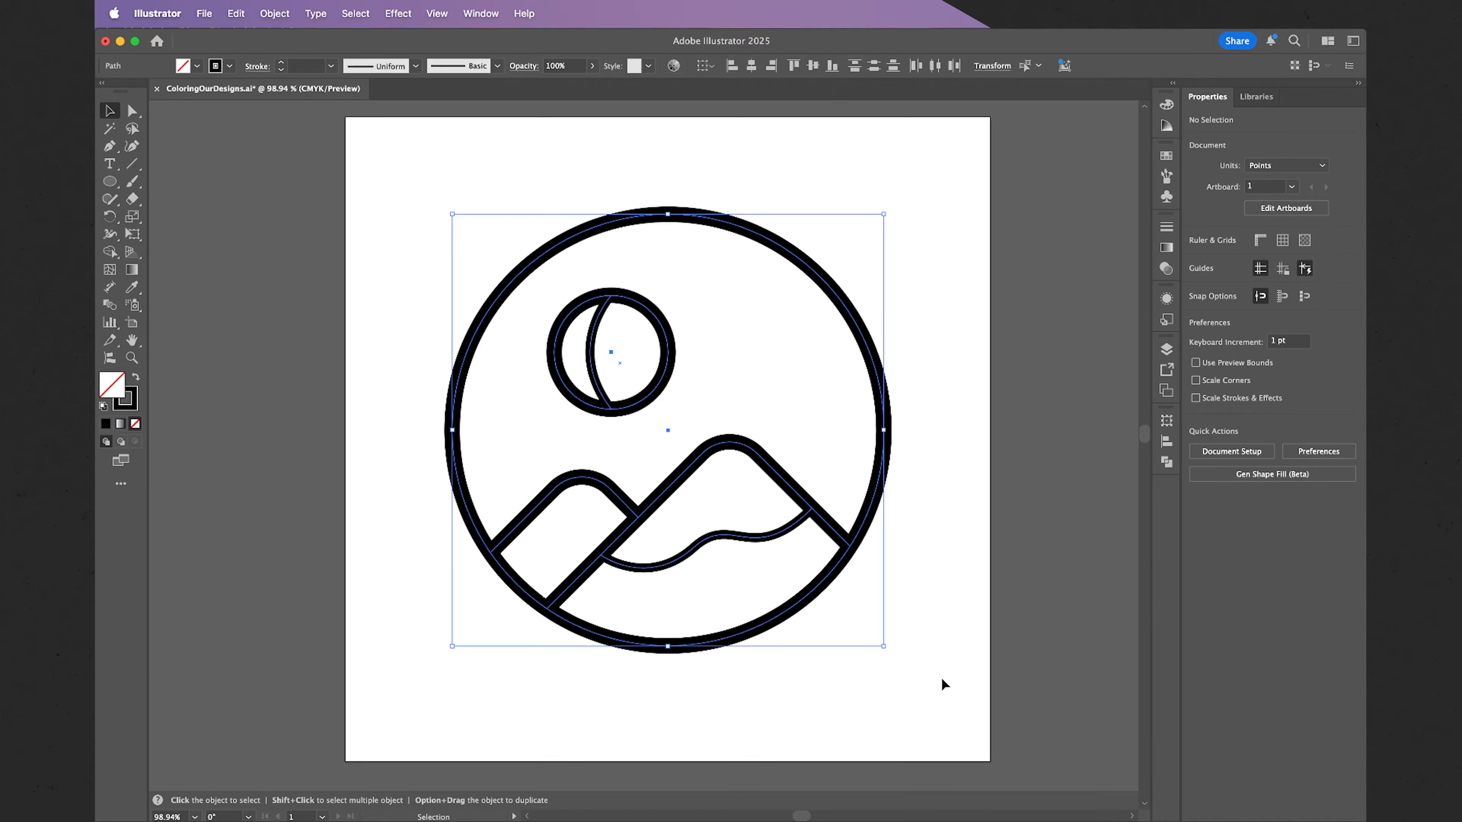
{"action": "left_click", "coordinate": [280, 14]}
{"action": "left_click", "coordinate": [332, 235]}
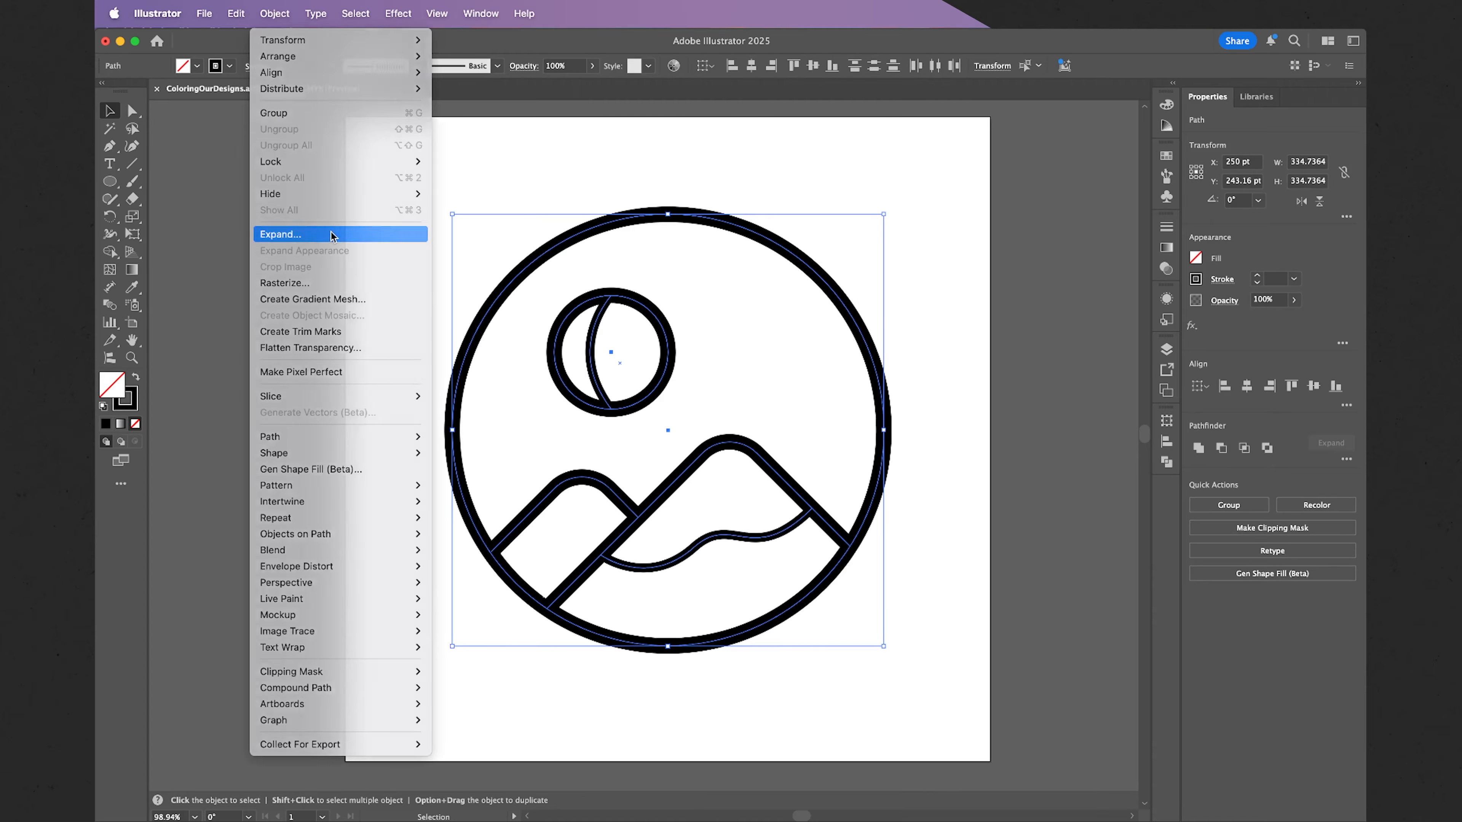
{"action": "left_click", "coordinate": [770, 514]}
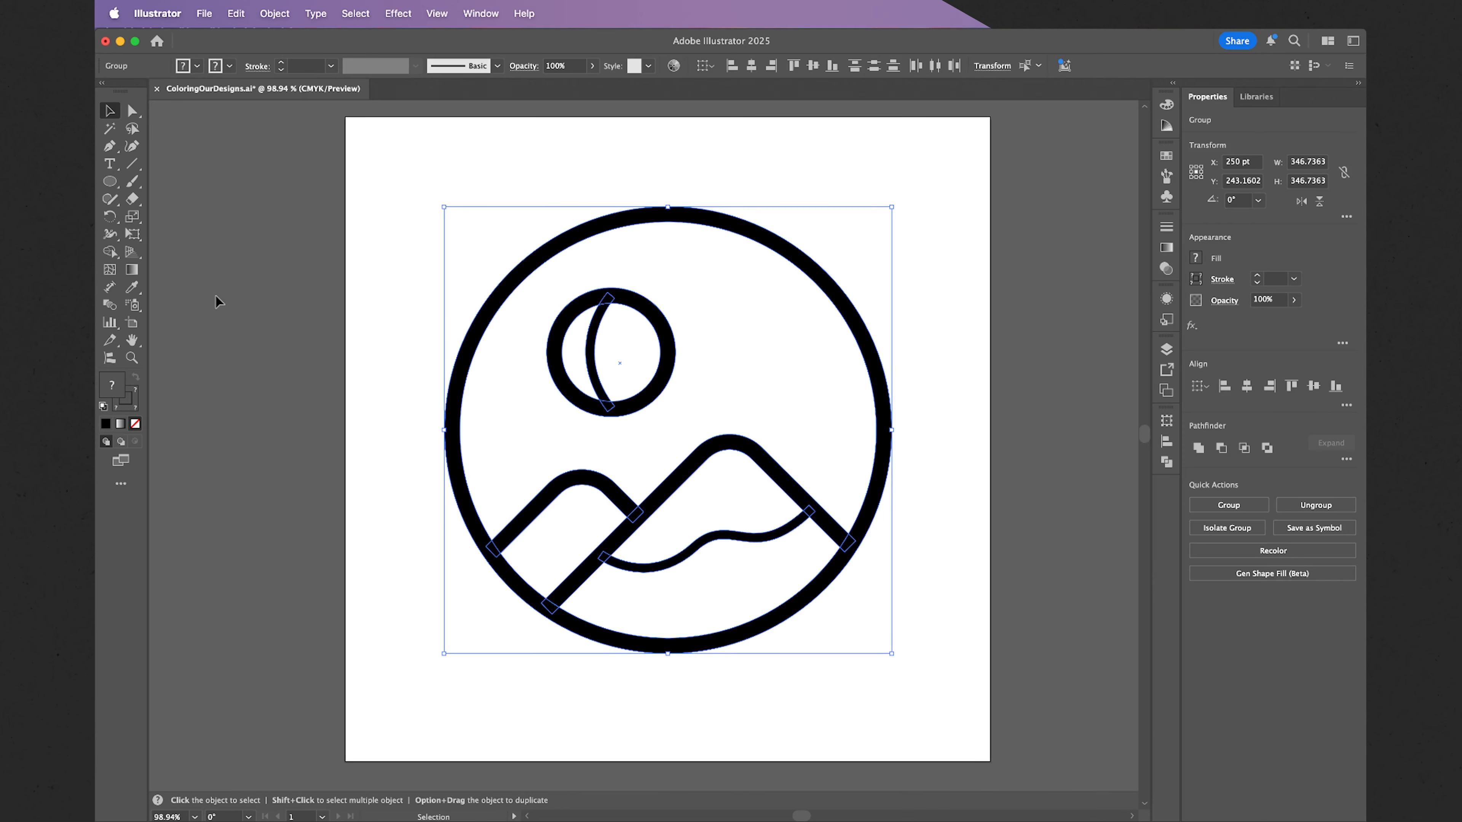
With Shape Builder, a black fill and no stroke, create filled shapes from the sky, the whole moon interior and all mountain areas.
{"action": "left_click", "coordinate": [112, 253]}
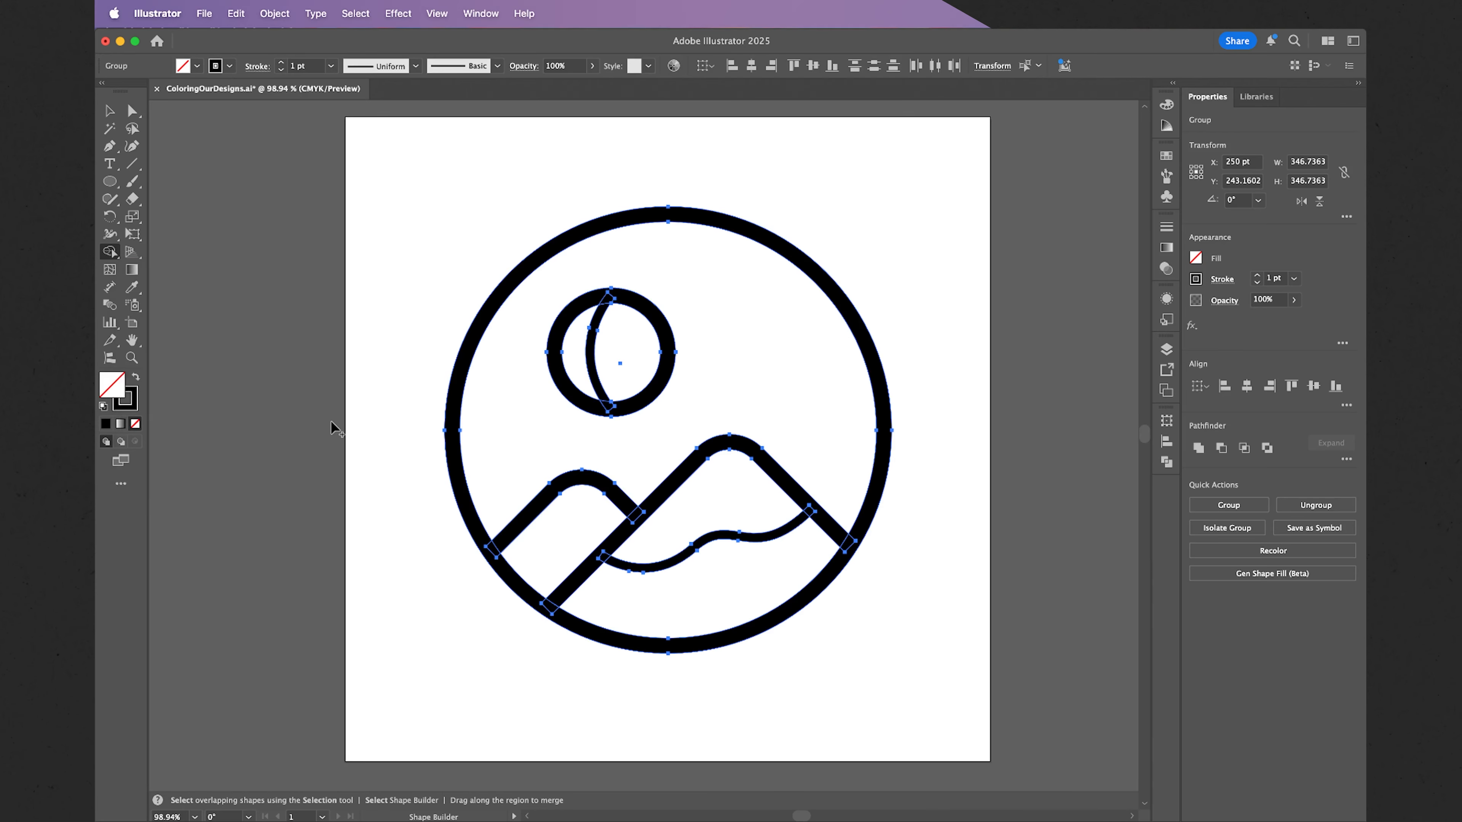
{"action": "left_click", "coordinate": [136, 378]}
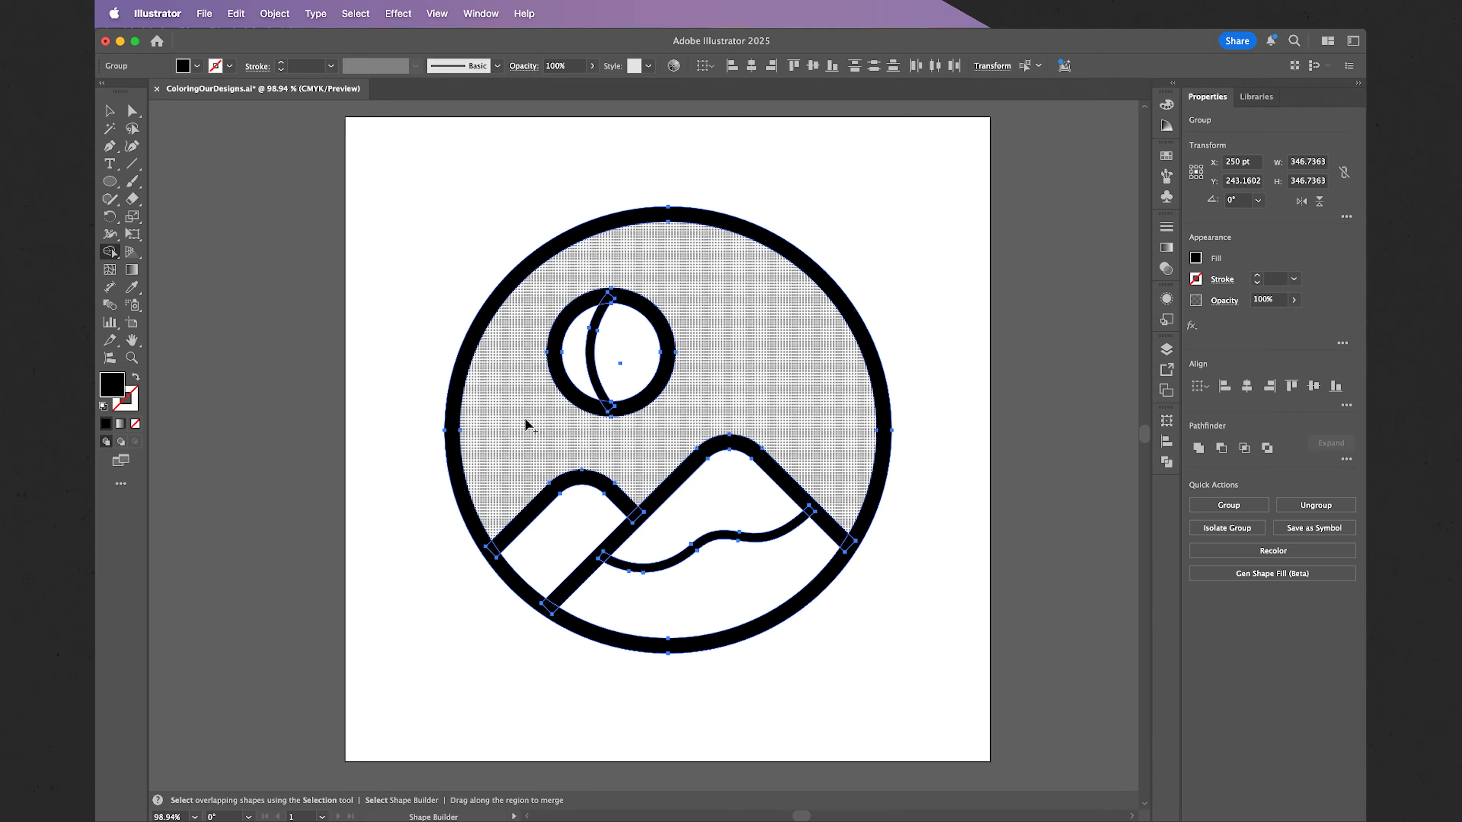
{"action": "left_click", "coordinate": [511, 403]}
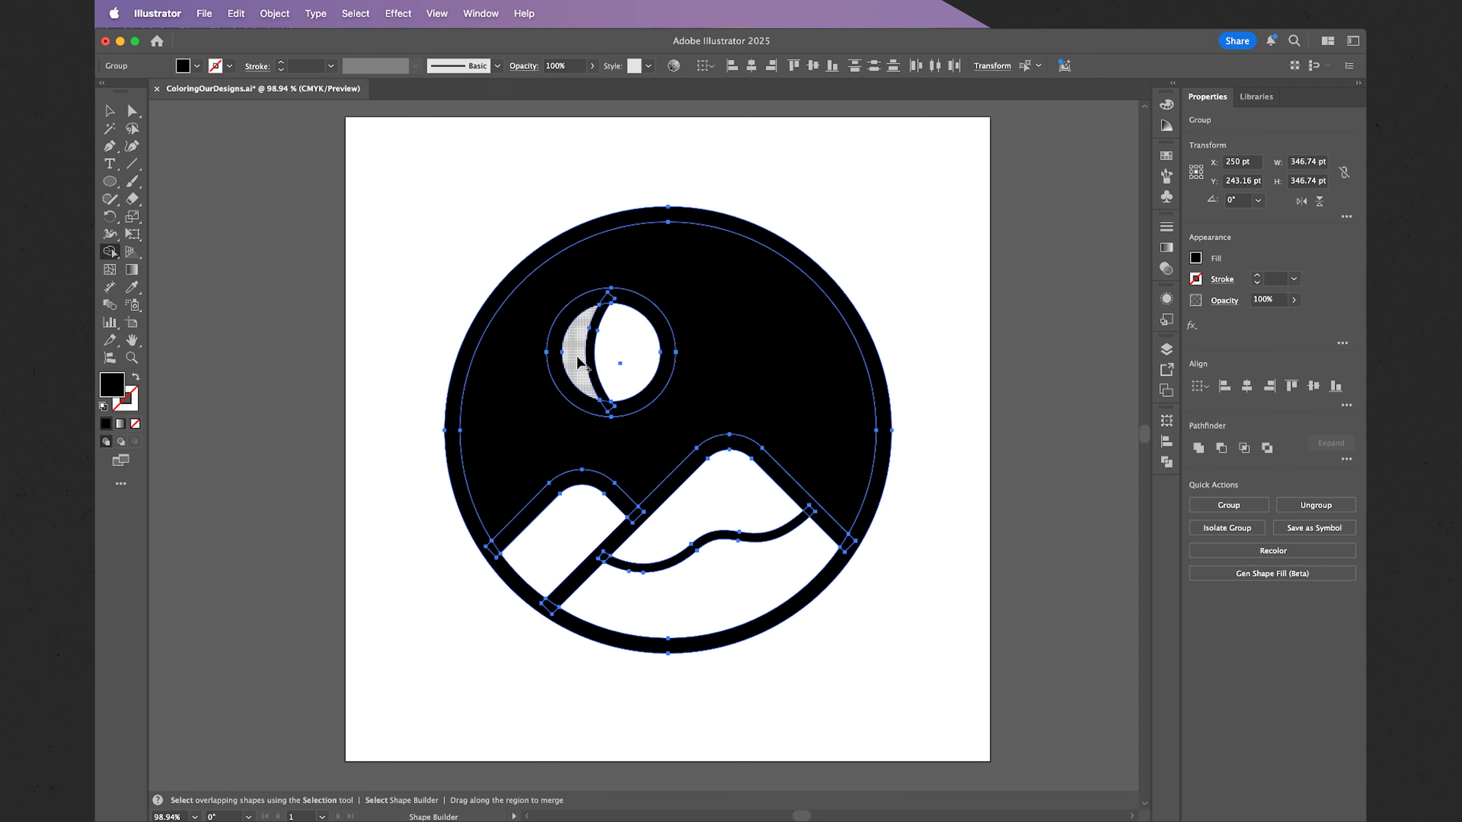
{"action": "left_click_drag", "start_coordinate": [577, 361], "coordinate": [632, 353]}
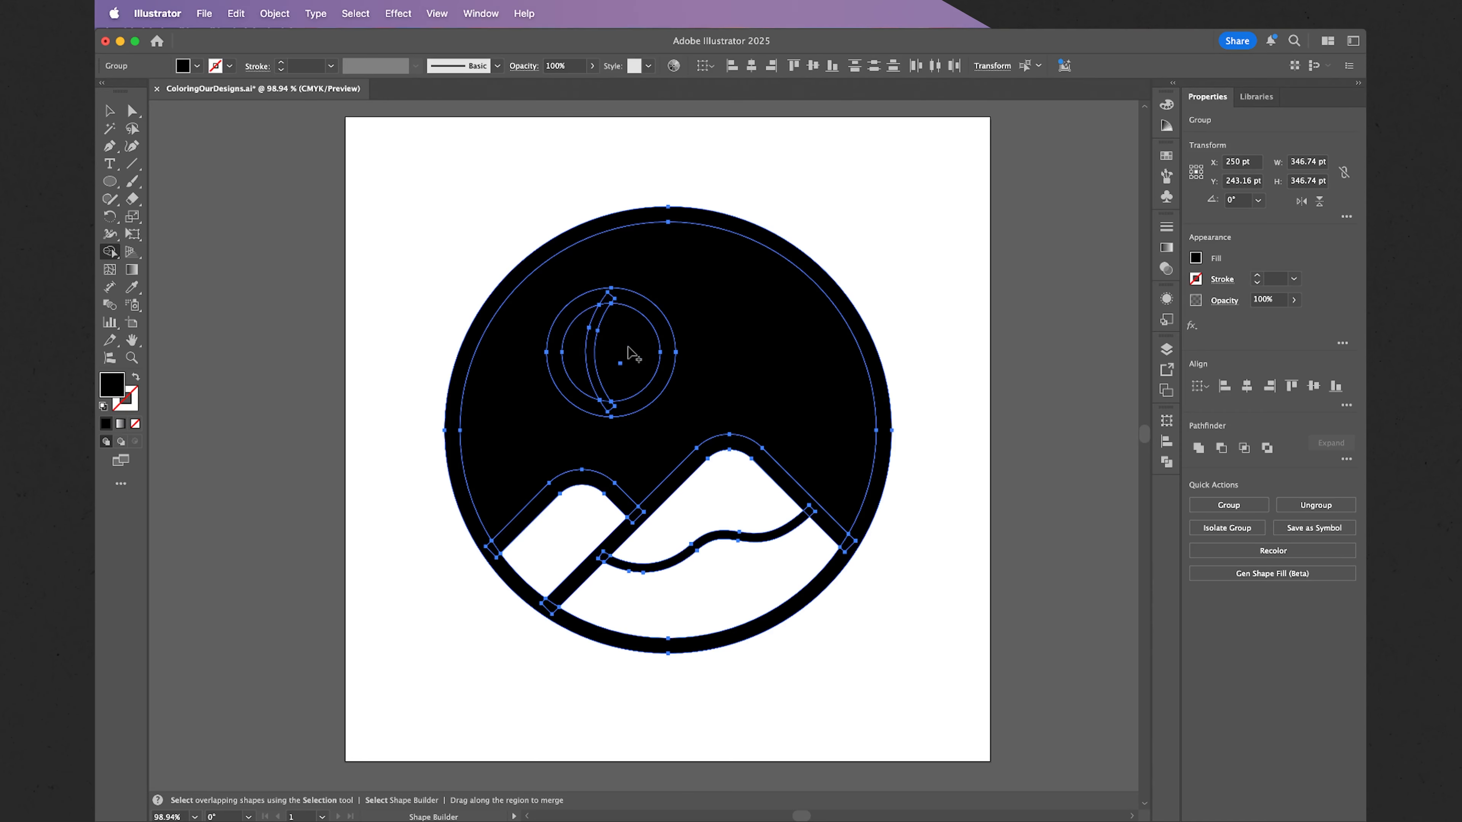
{"action": "left_click", "coordinate": [565, 535]}
{"action": "left_click", "coordinate": [615, 590]}
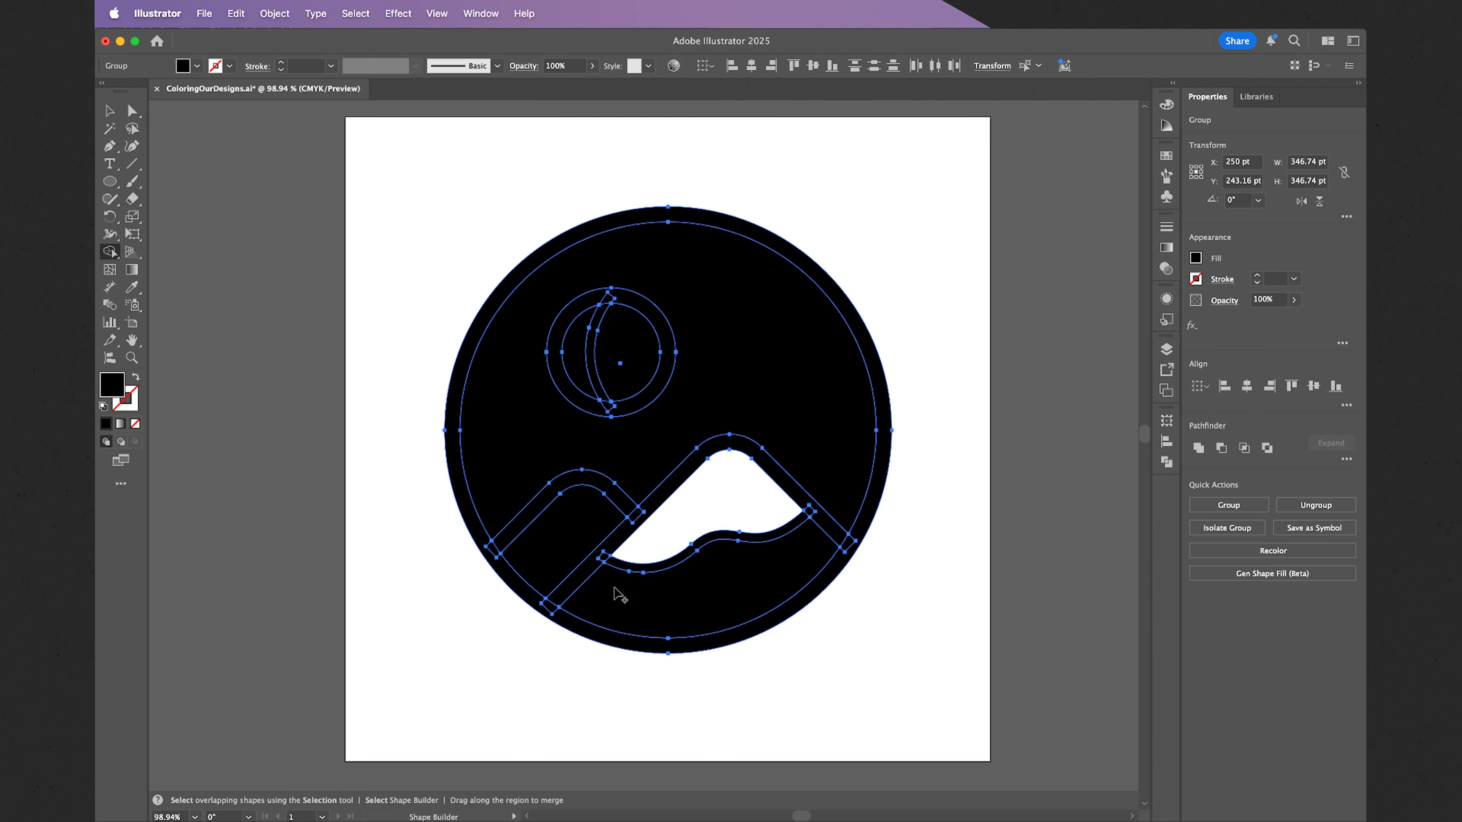
{"action": "left_click", "coordinate": [711, 504]}
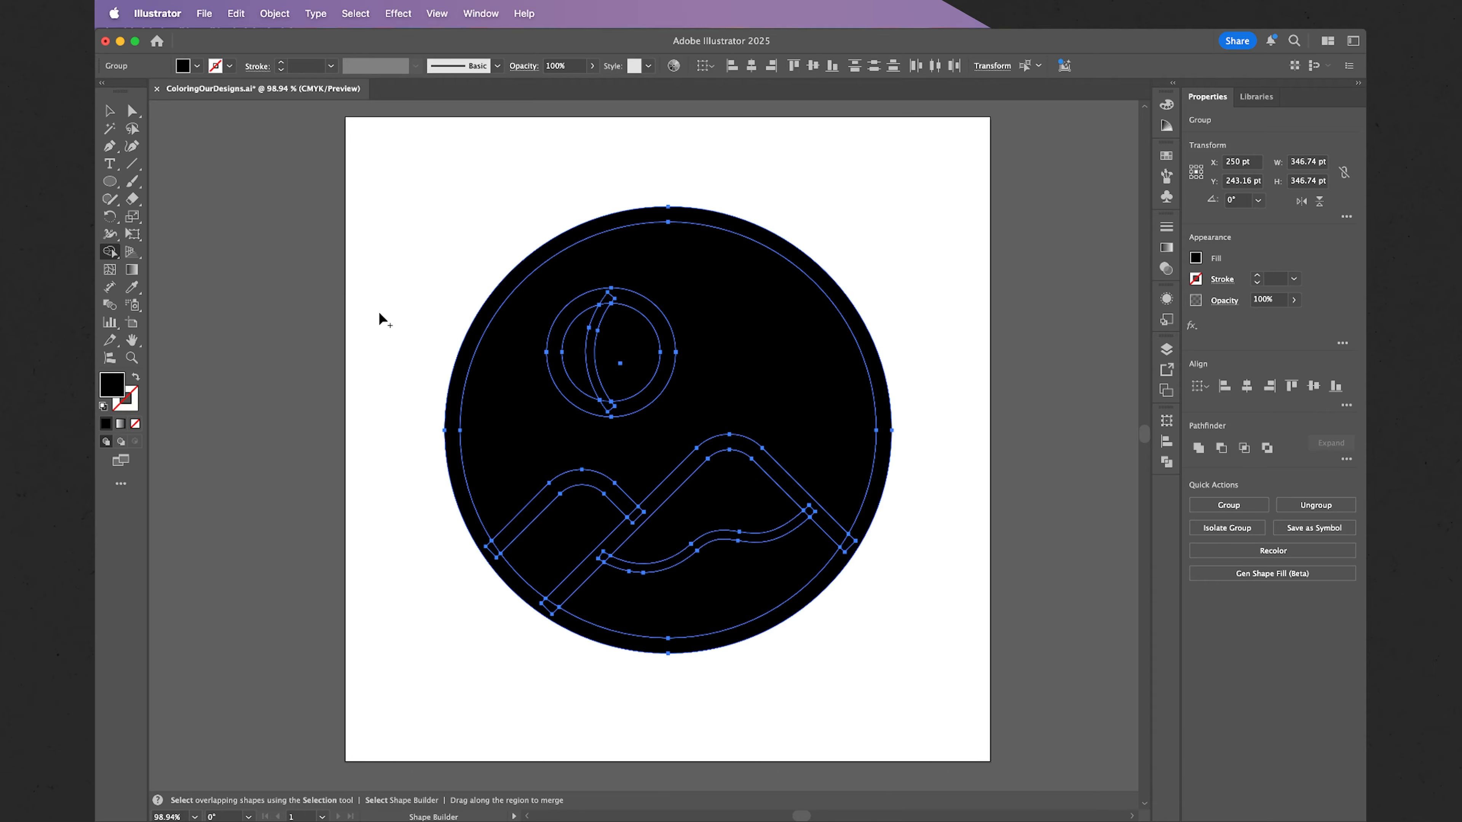
Ungroup all nested groups in the design and deselect everything.
{"action": "left_click", "coordinate": [112, 112]}
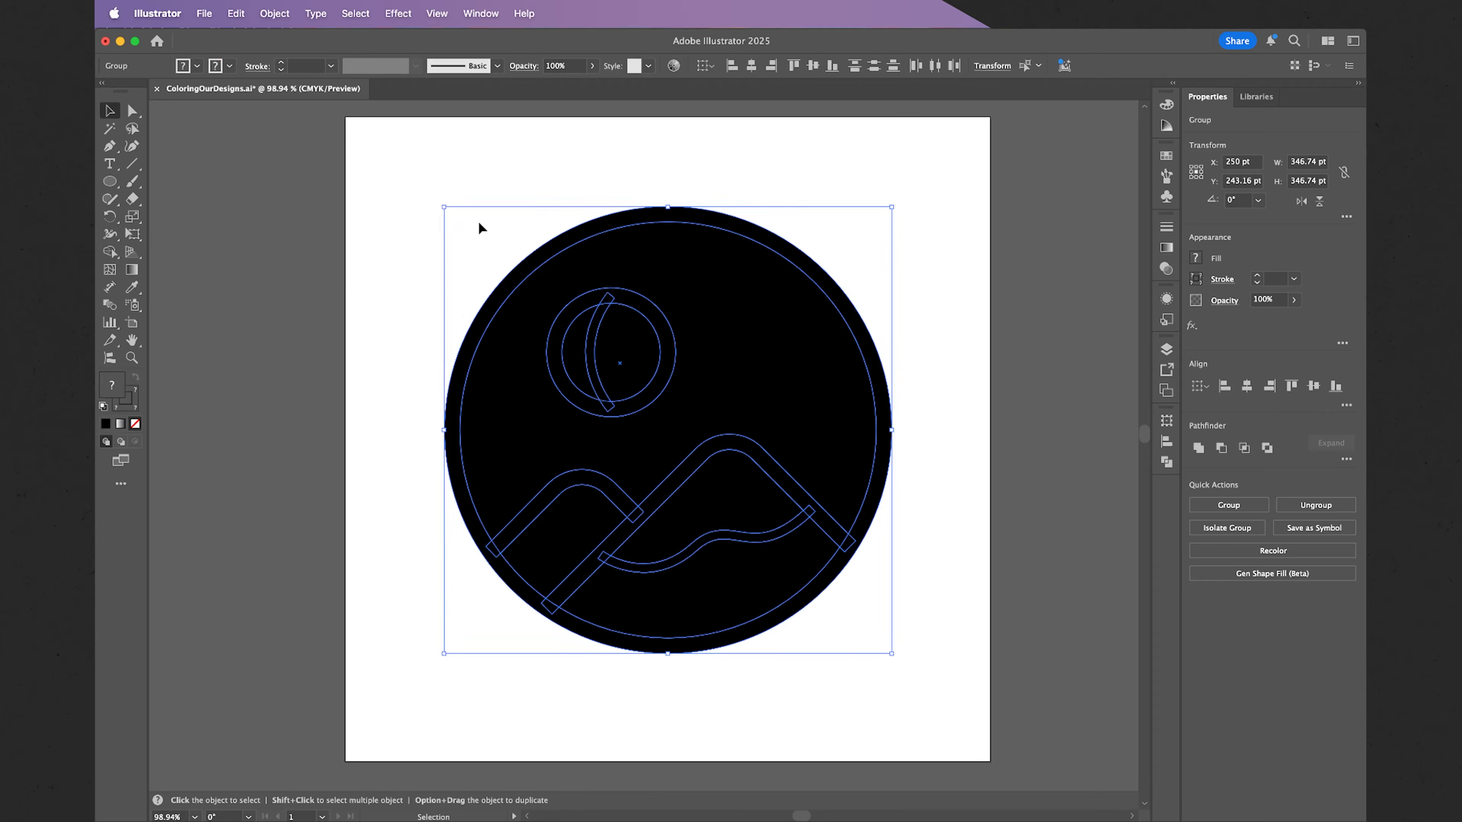
{"action": "right_click", "coordinate": [586, 266]}
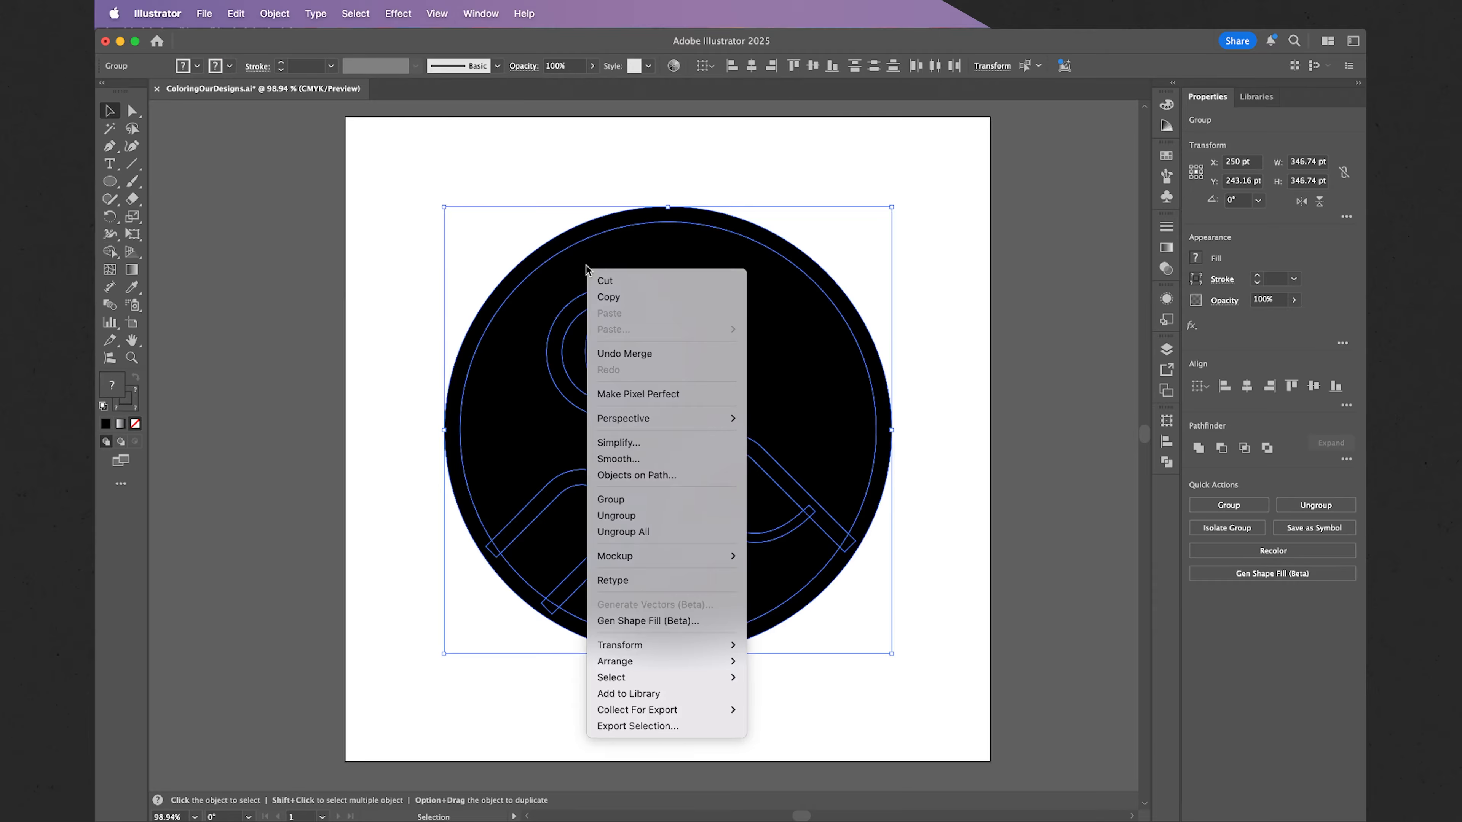
{"action": "left_click", "coordinate": [652, 531]}
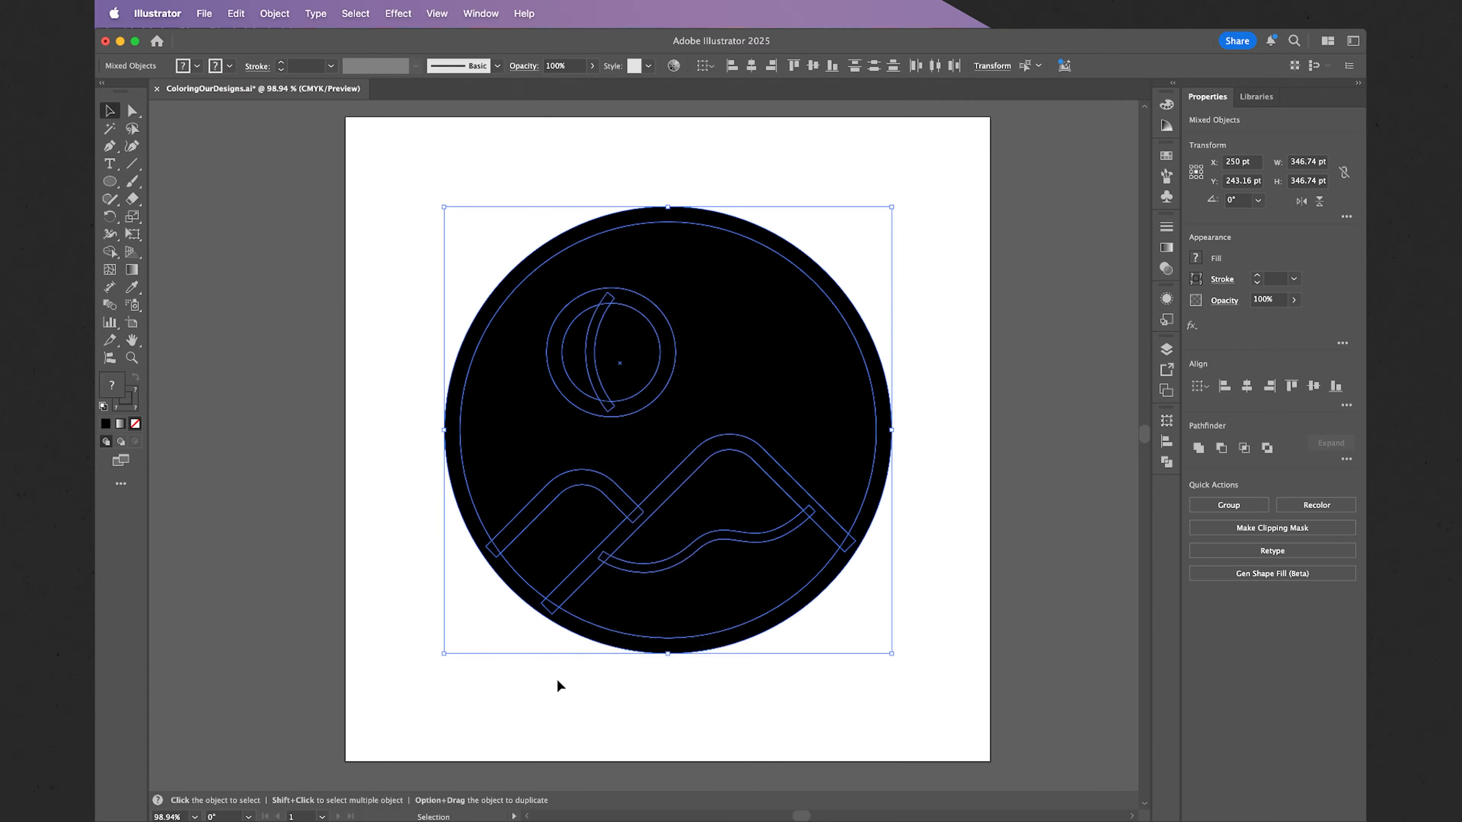
{"action": "left_click", "coordinate": [553, 698]}
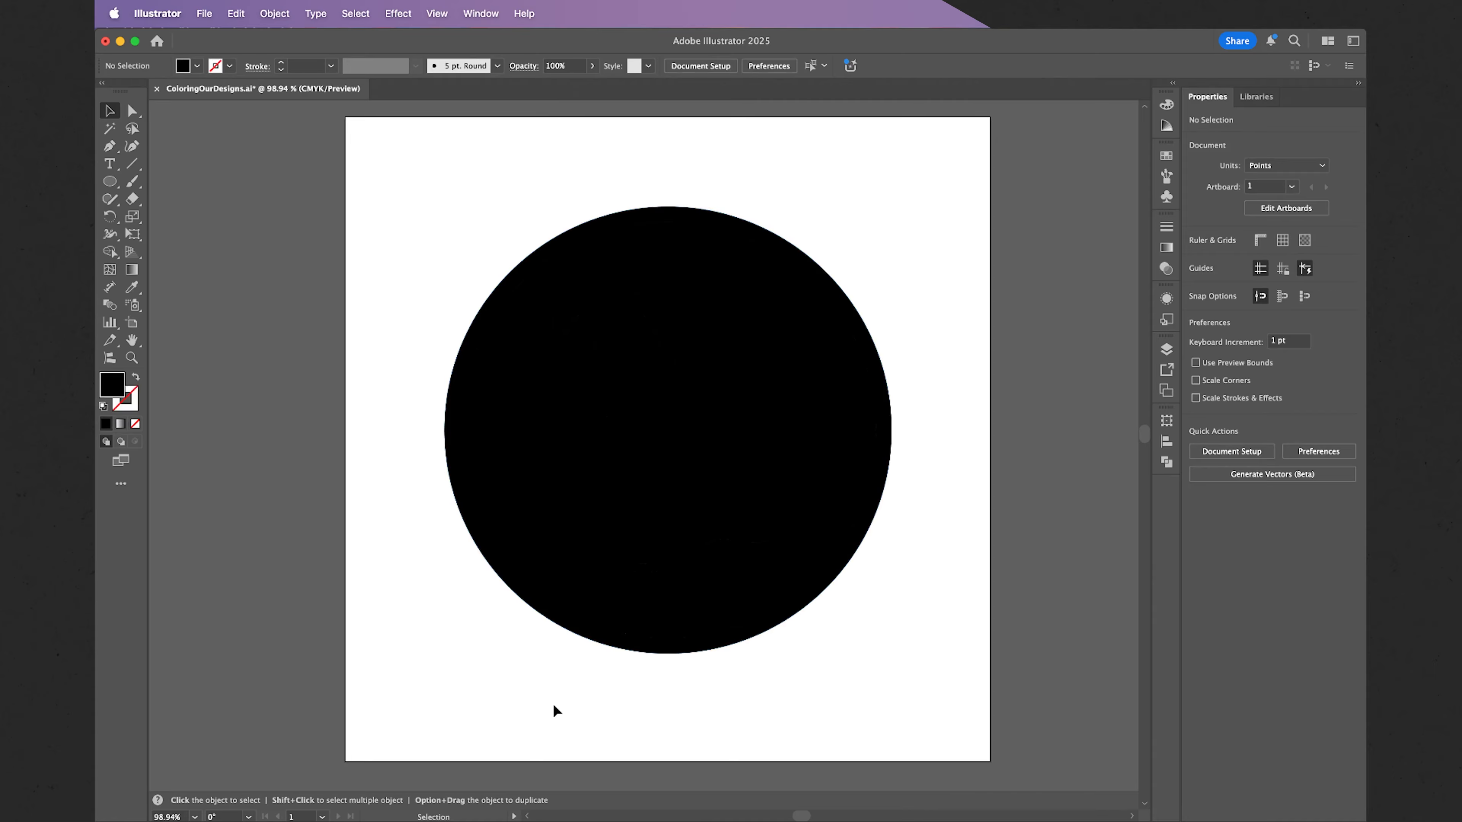
Fill the sky shape behind the moon and mountains with the muted teal 74A9AA.
{"action": "left_click", "coordinate": [532, 452]}
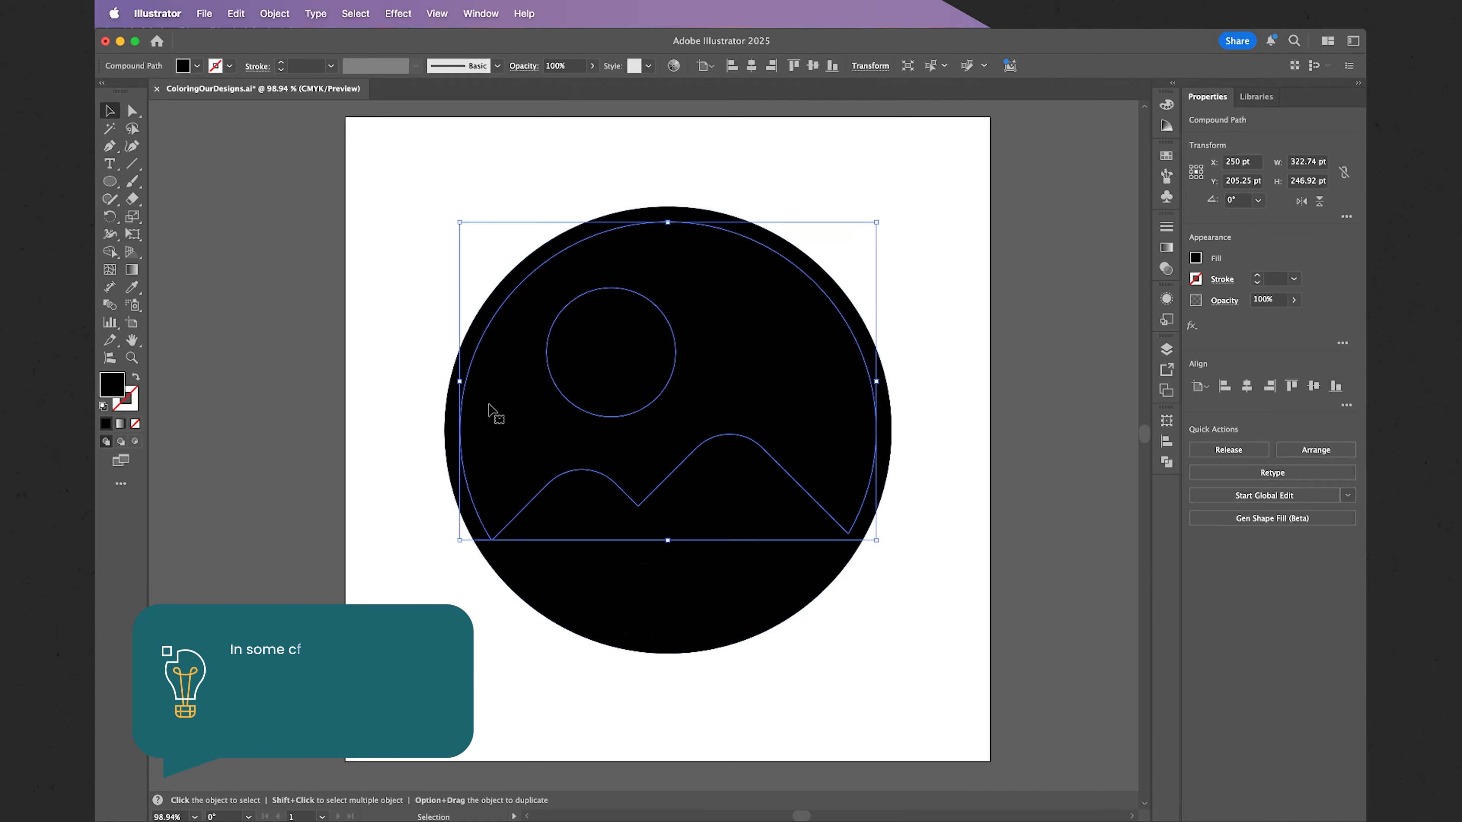
{"action": "double_click", "coordinate": [112, 386]}
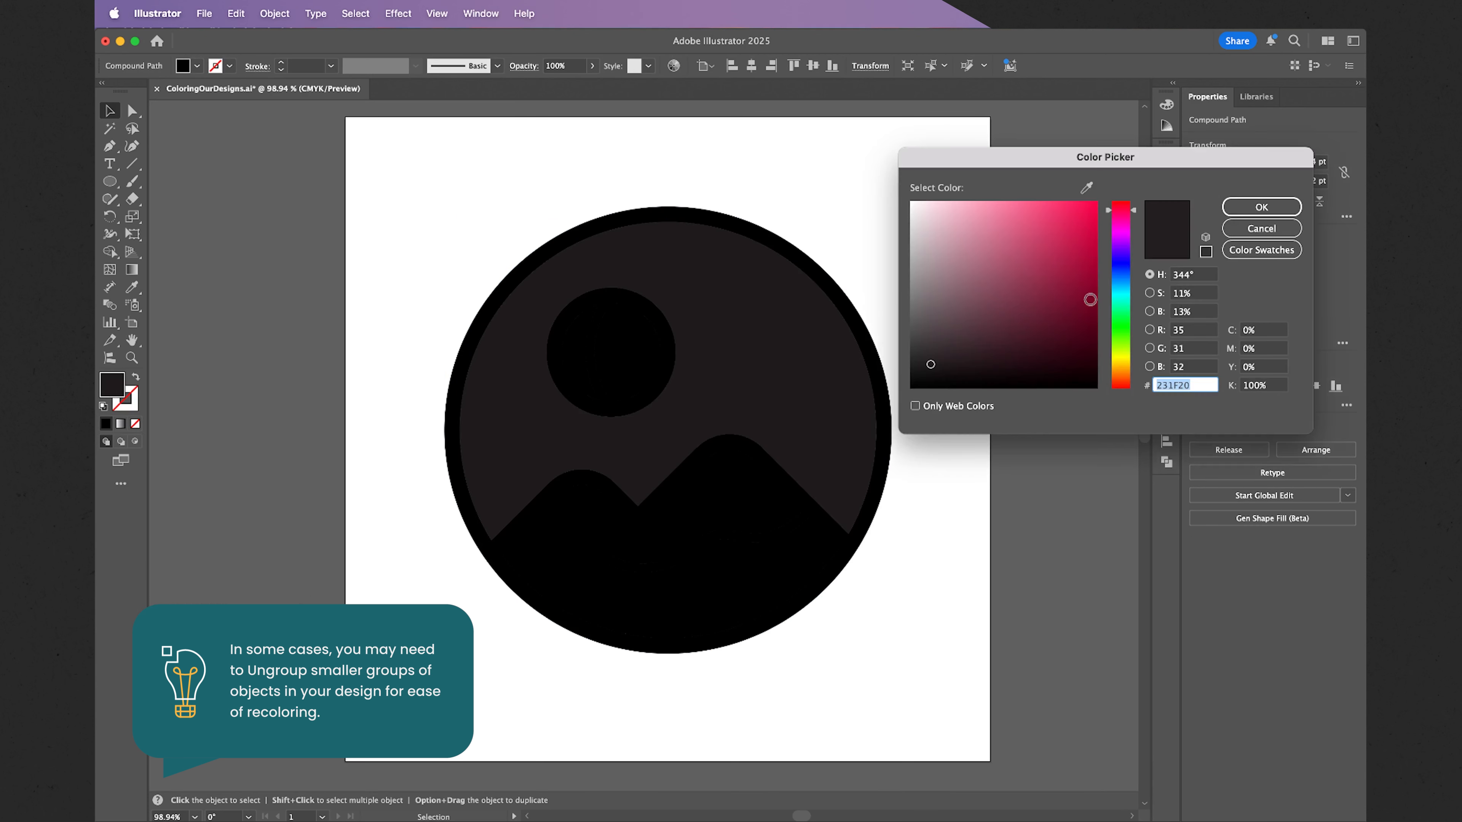
{"action": "type", "text": "235859"}
{"action": "mouse_move", "coordinate": [1021, 316]}
{"action": "left_mouse_down"}
{"action": "mouse_move", "coordinate": [969, 297]}
{"action": "mouse_move", "coordinate": [955, 281]}
{"action": "mouse_move", "coordinate": [970, 262]}
{"action": "left_mouse_up"}
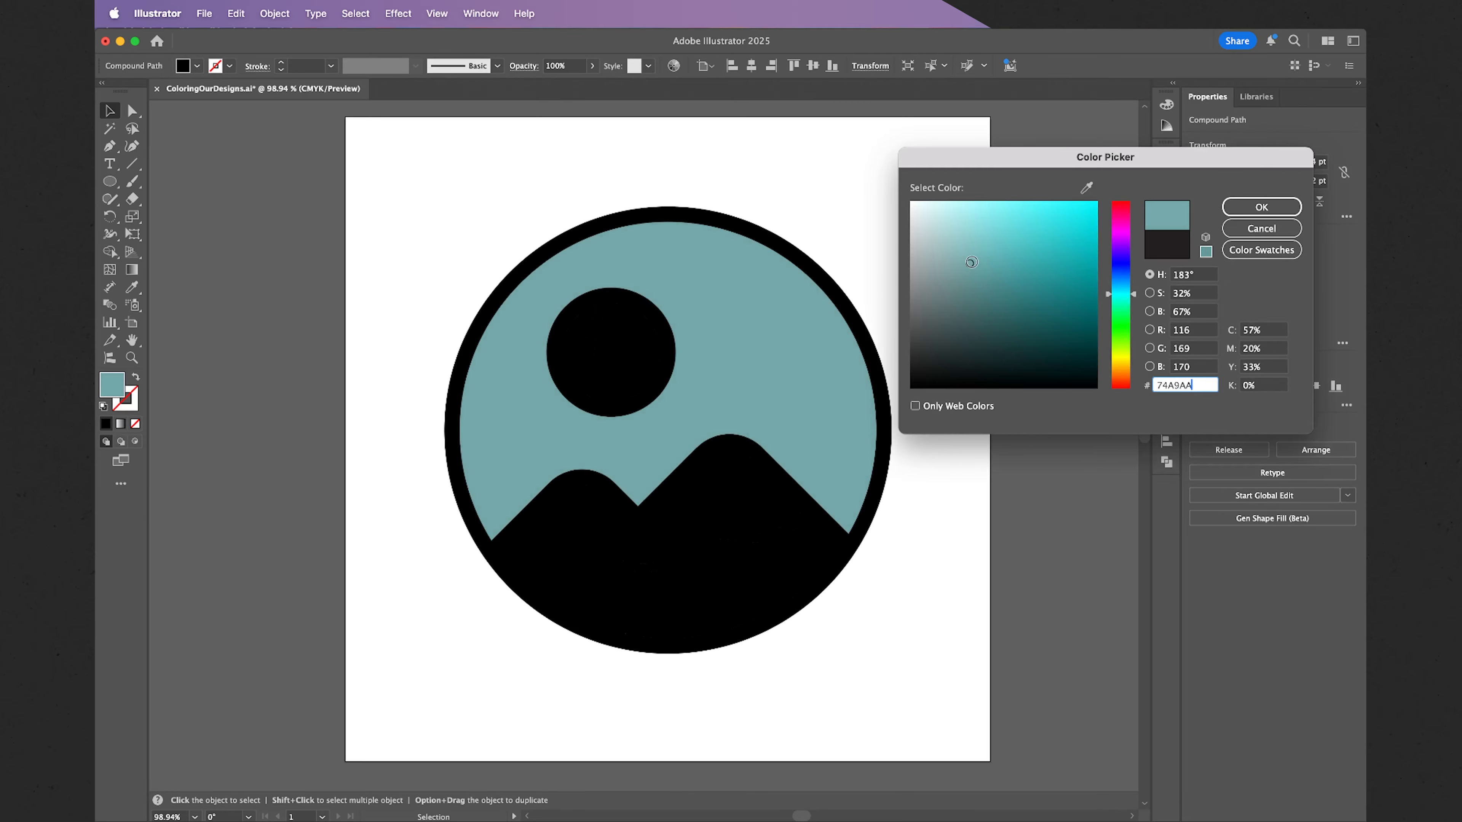
{"action": "left_click", "coordinate": [1231, 209]}
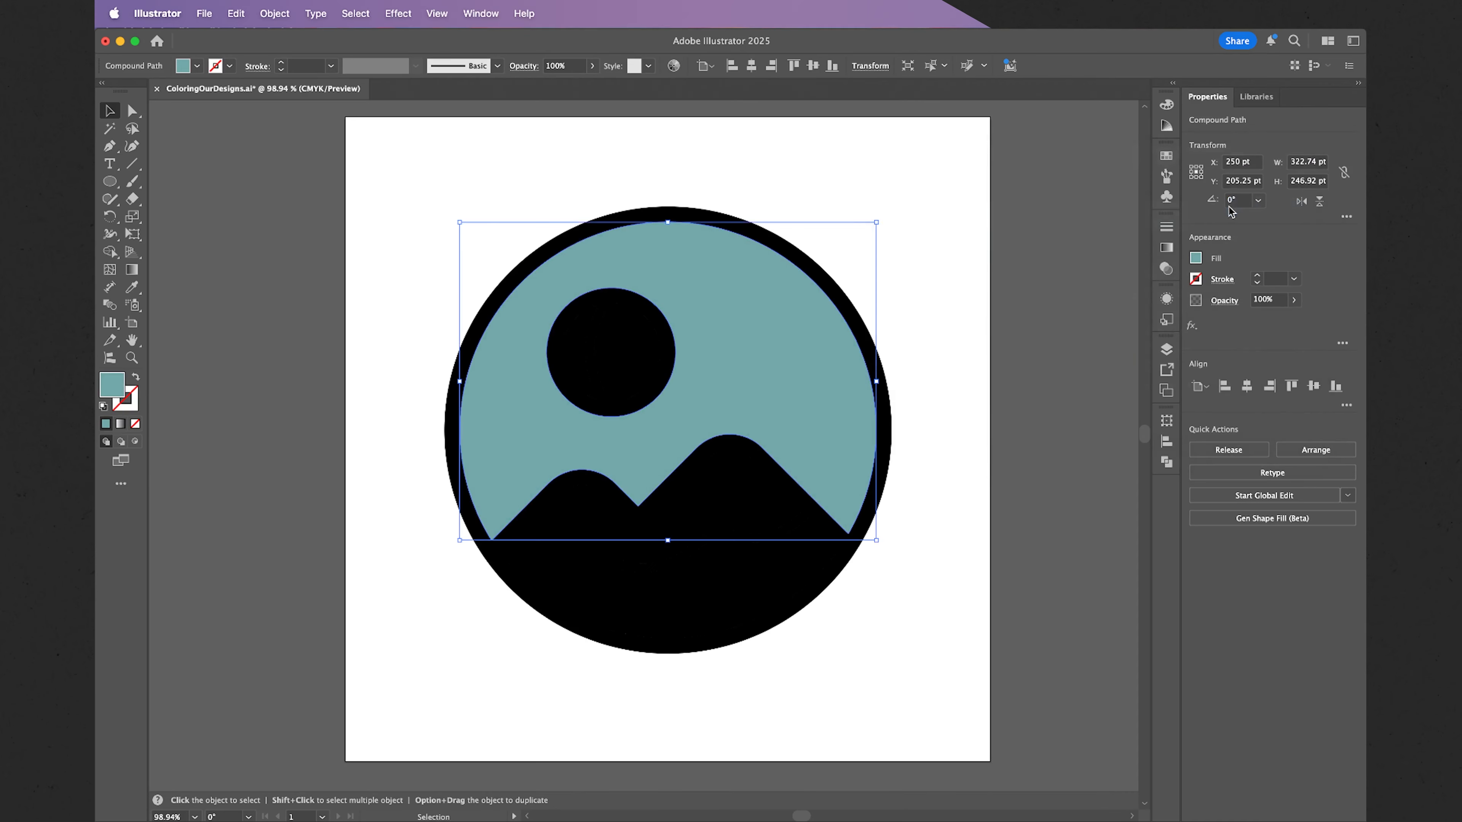
Fill the larger right-hand part of the moon with a light orange.
{"action": "left_click", "coordinate": [637, 340]}
{"action": "double_click", "coordinate": [115, 382]}
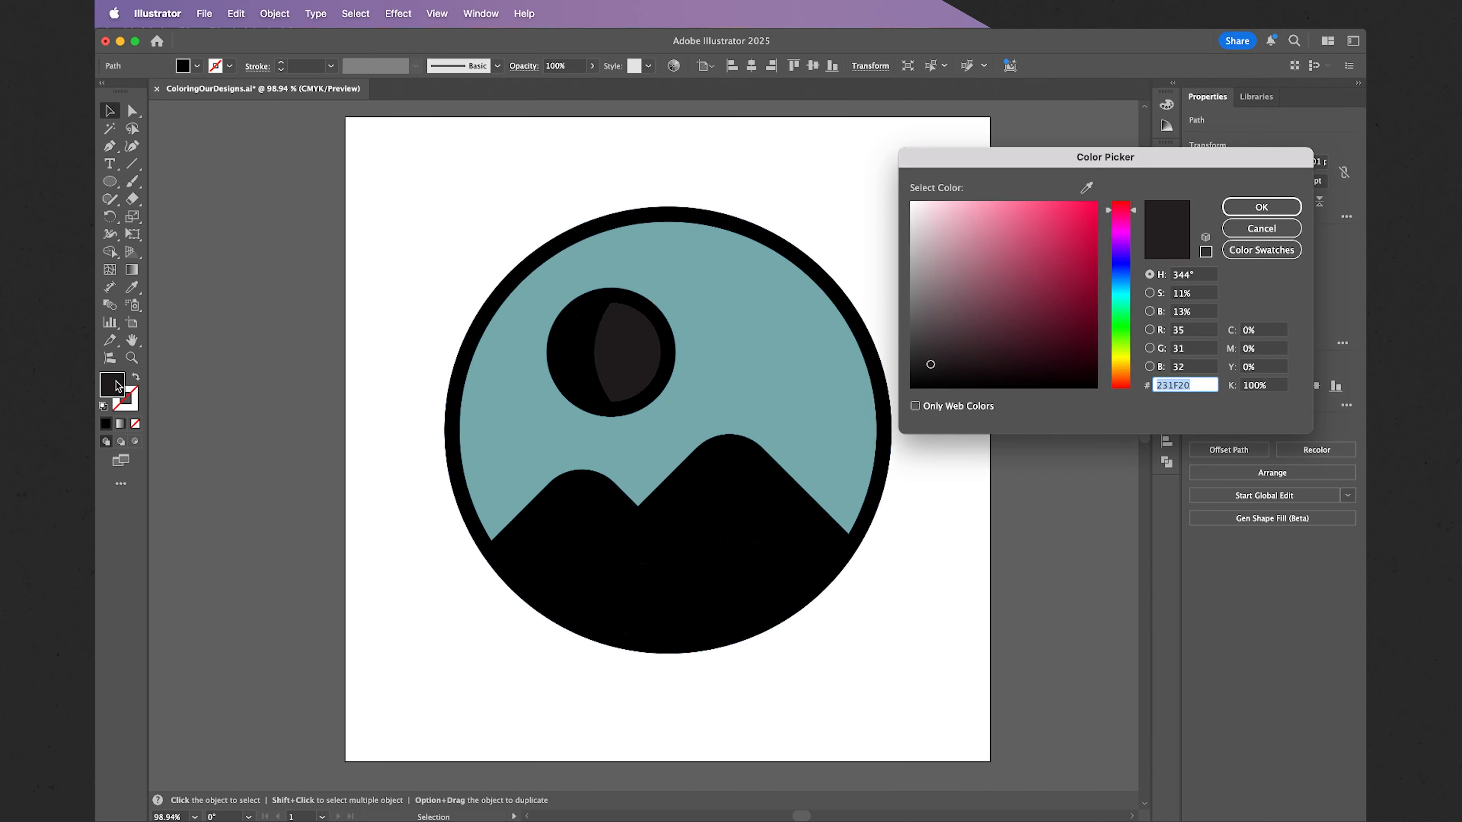
{"action": "left_click_drag", "start_coordinate": [967, 331], "coordinate": [970, 251]}
{"action": "left_click", "coordinate": [1120, 371]}
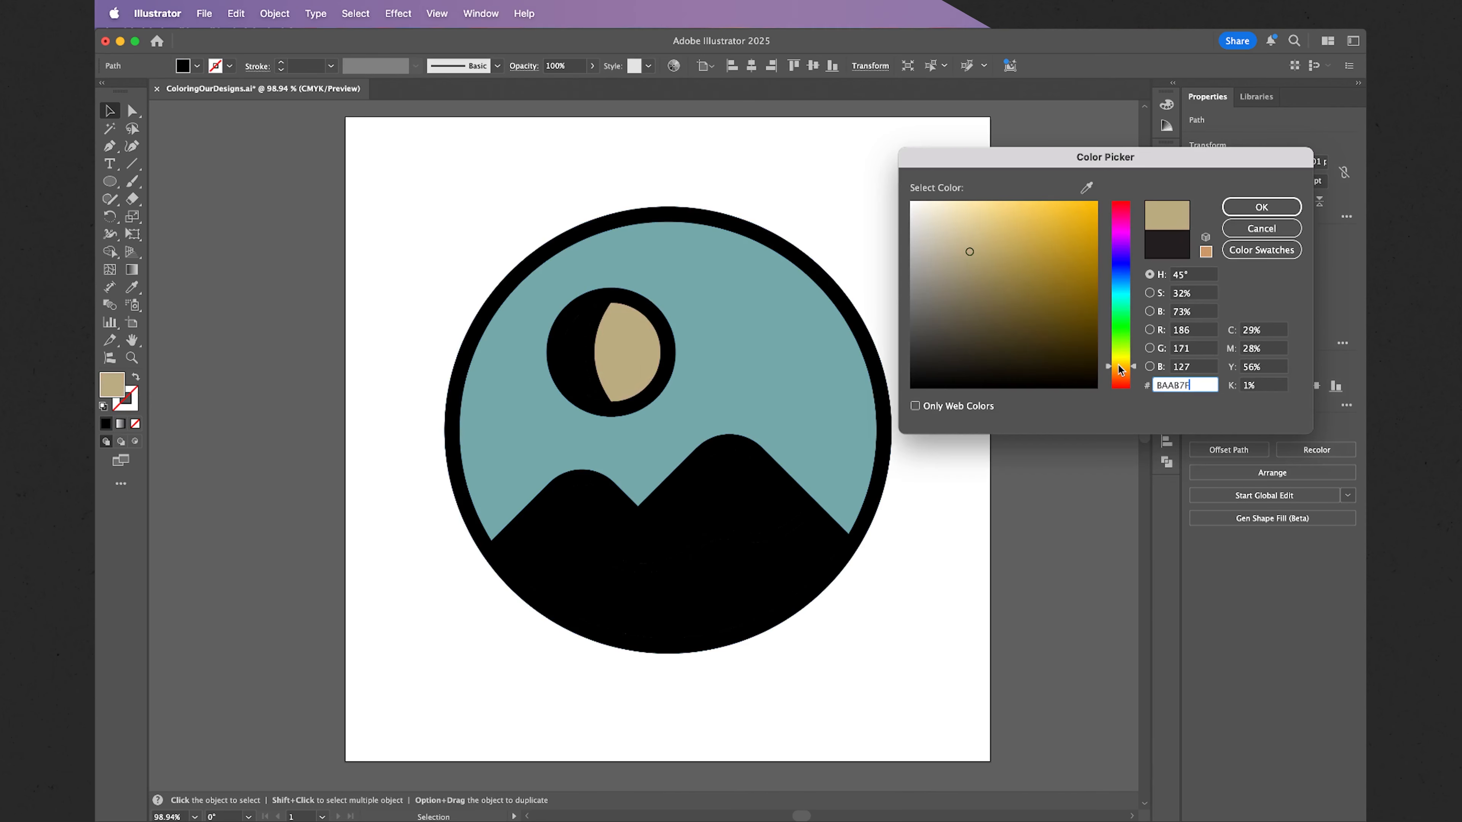
{"action": "left_click_drag", "start_coordinate": [986, 259], "coordinate": [1009, 216]}
{"action": "left_click", "coordinate": [1226, 208]}
Fill the moon's left crescent with a pale yellow-green.
{"action": "left_click", "coordinate": [573, 351]}
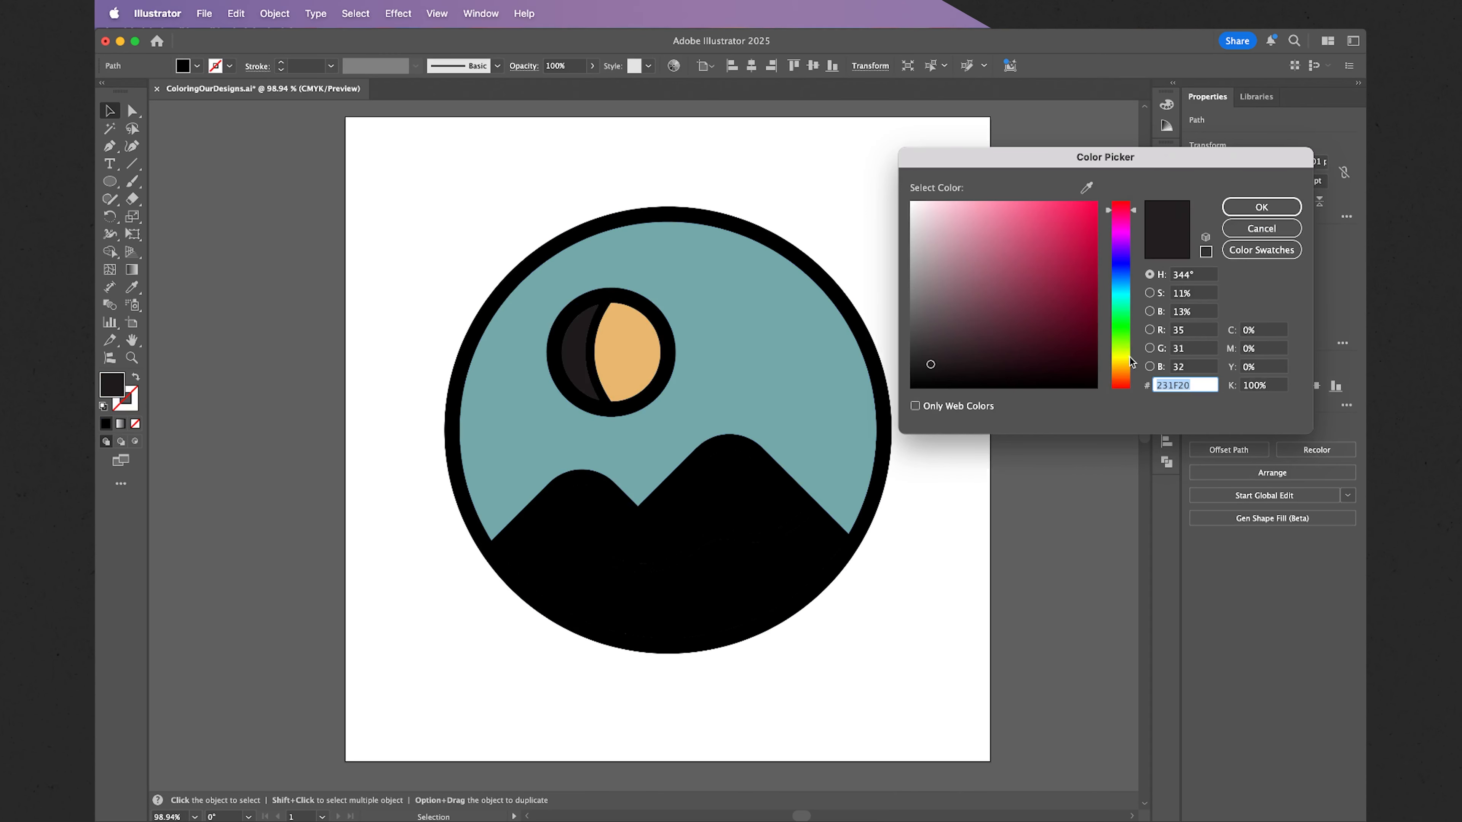
{"action": "left_click", "coordinate": [1120, 357]}
{"action": "left_click", "coordinate": [976, 229]}
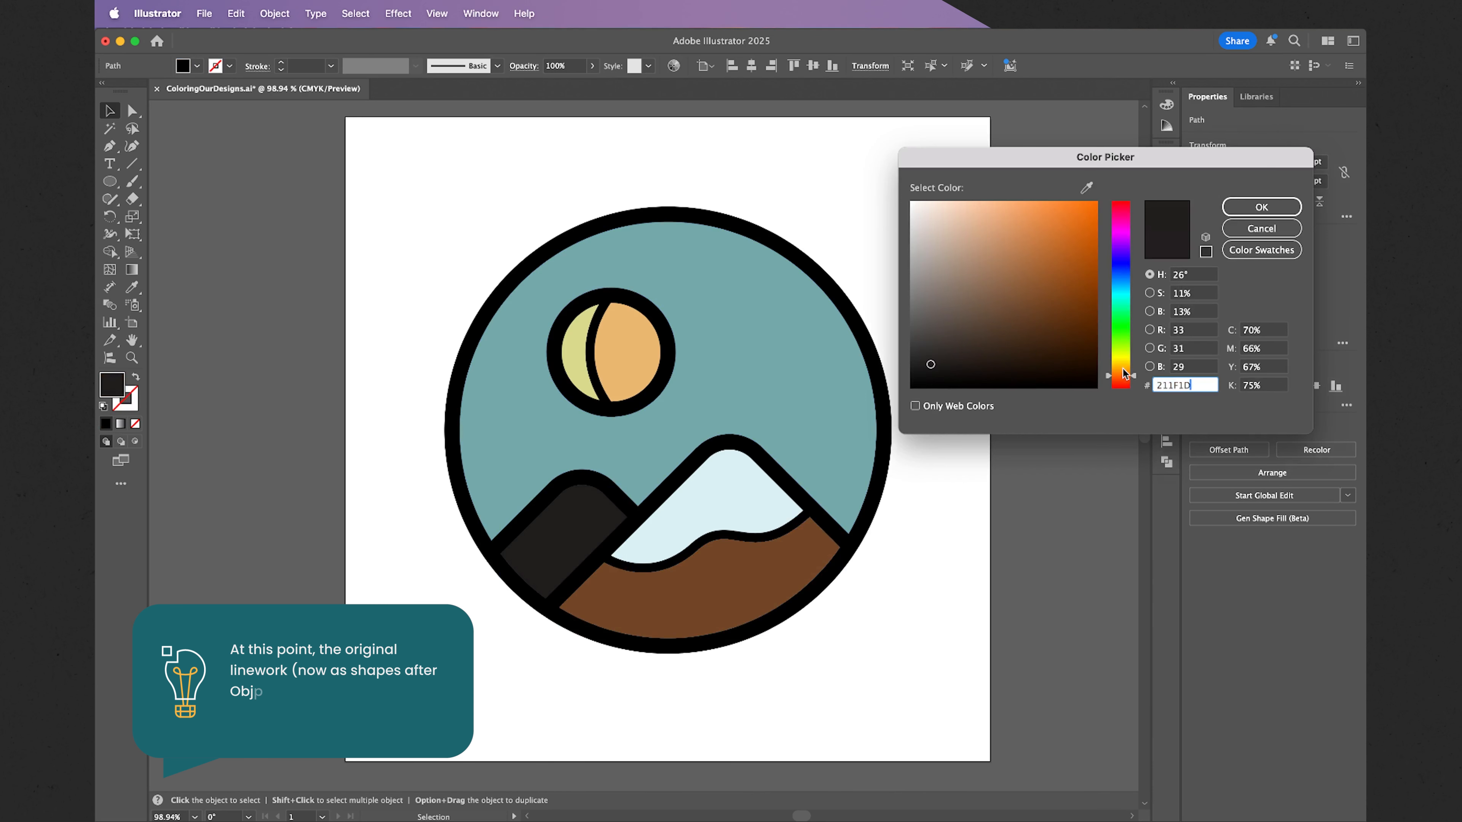
Fill the small rear mountain with a dark brown and deselect it.
{"action": "left_click", "coordinate": [1123, 369]}
{"action": "mouse_move", "coordinate": [1001, 327]}
{"action": "left_mouse_down"}
{"action": "mouse_move", "coordinate": [962, 332]}
{"action": "mouse_move", "coordinate": [986, 338]}
{"action": "left_mouse_up"}
{"action": "left_click", "coordinate": [1126, 376]}
{"action": "left_click", "coordinate": [1260, 207]}
{"action": "left_click", "coordinate": [937, 458]}
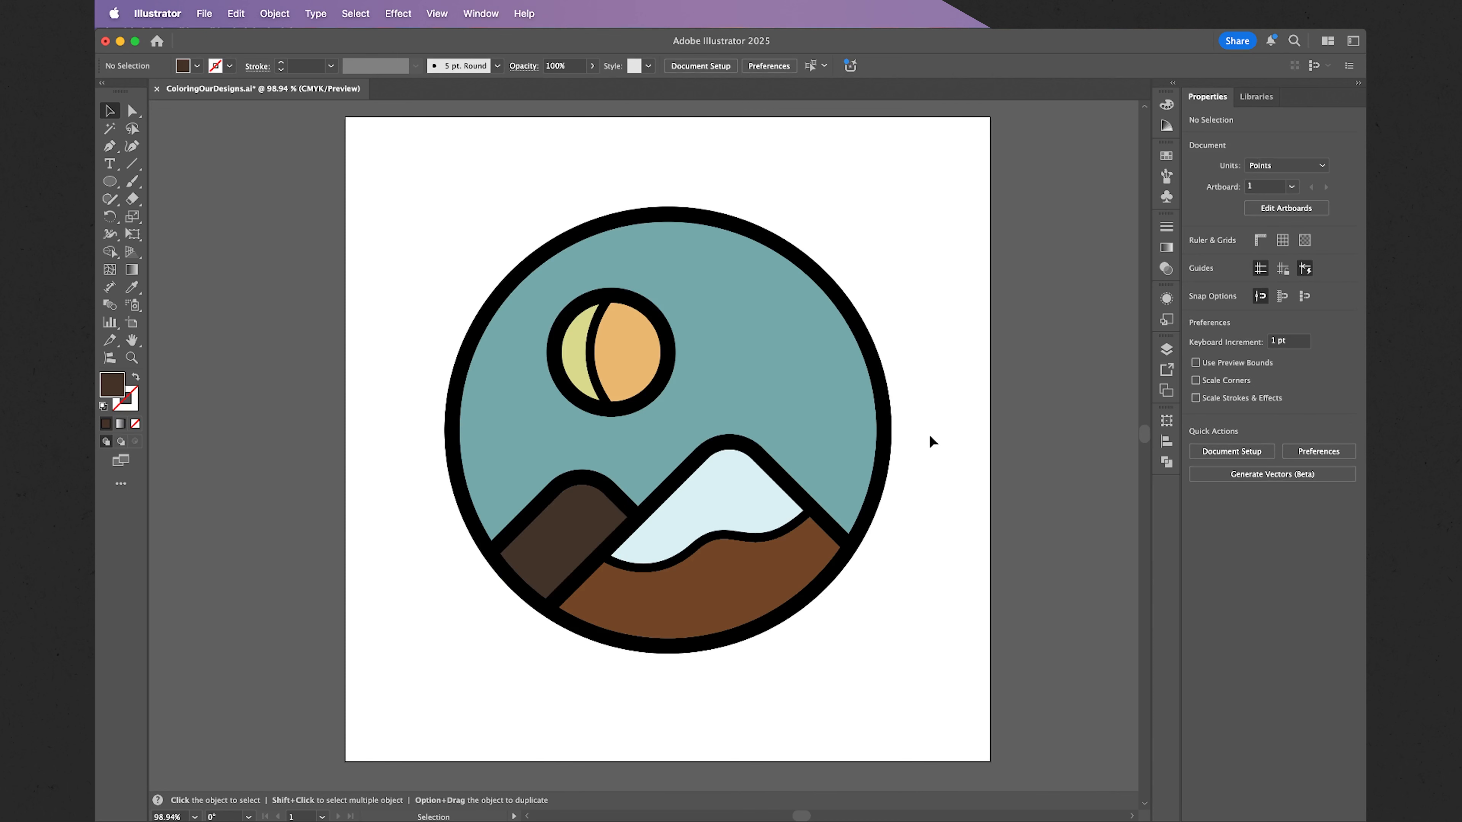
Inspect the outer ring and both mountain outlines as separately selectable shapes, leaving nothing selected.
{"action": "left_click", "coordinate": [885, 400]}
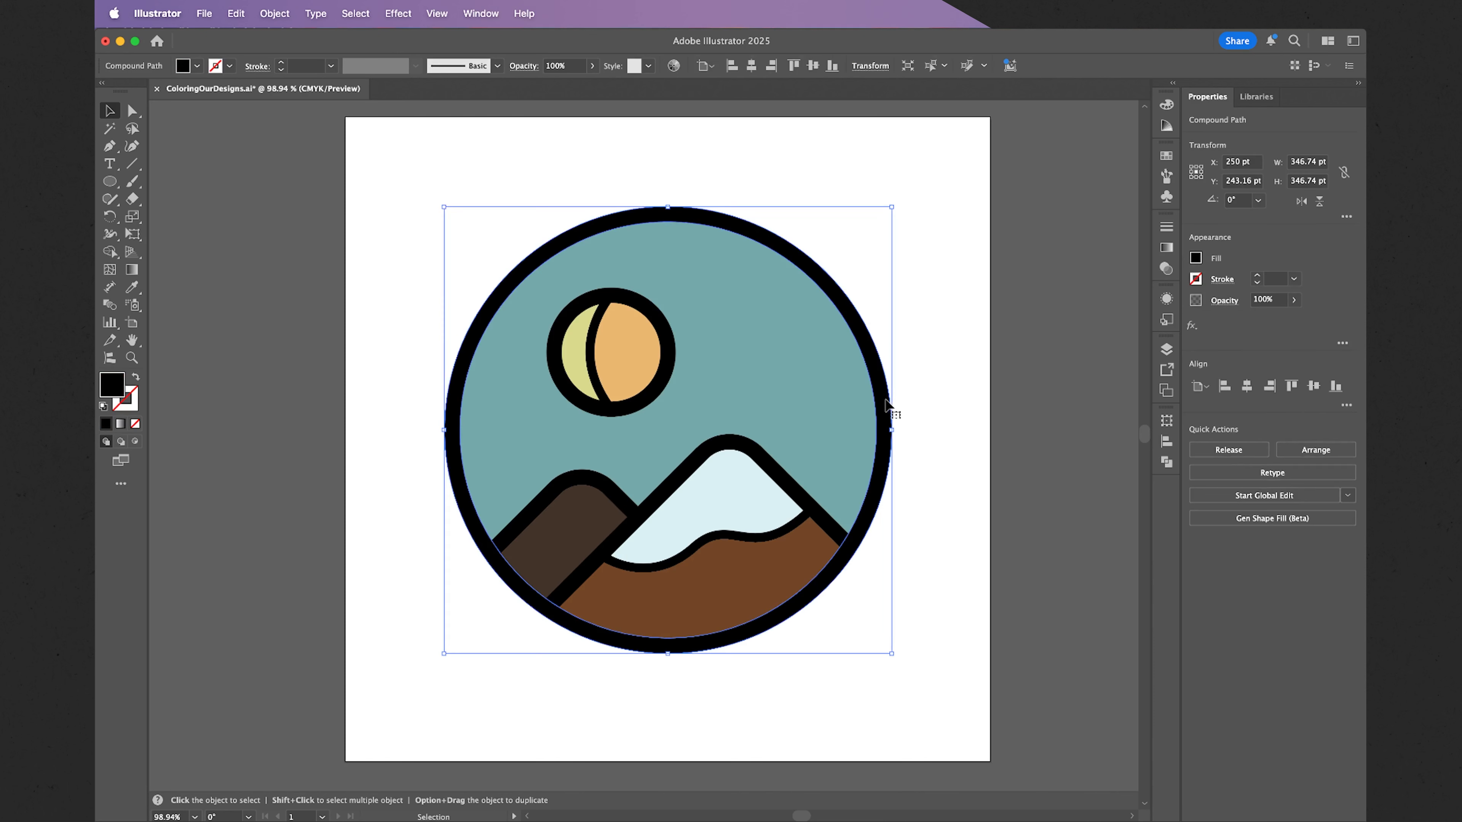
{"action": "left_click", "coordinate": [697, 465]}
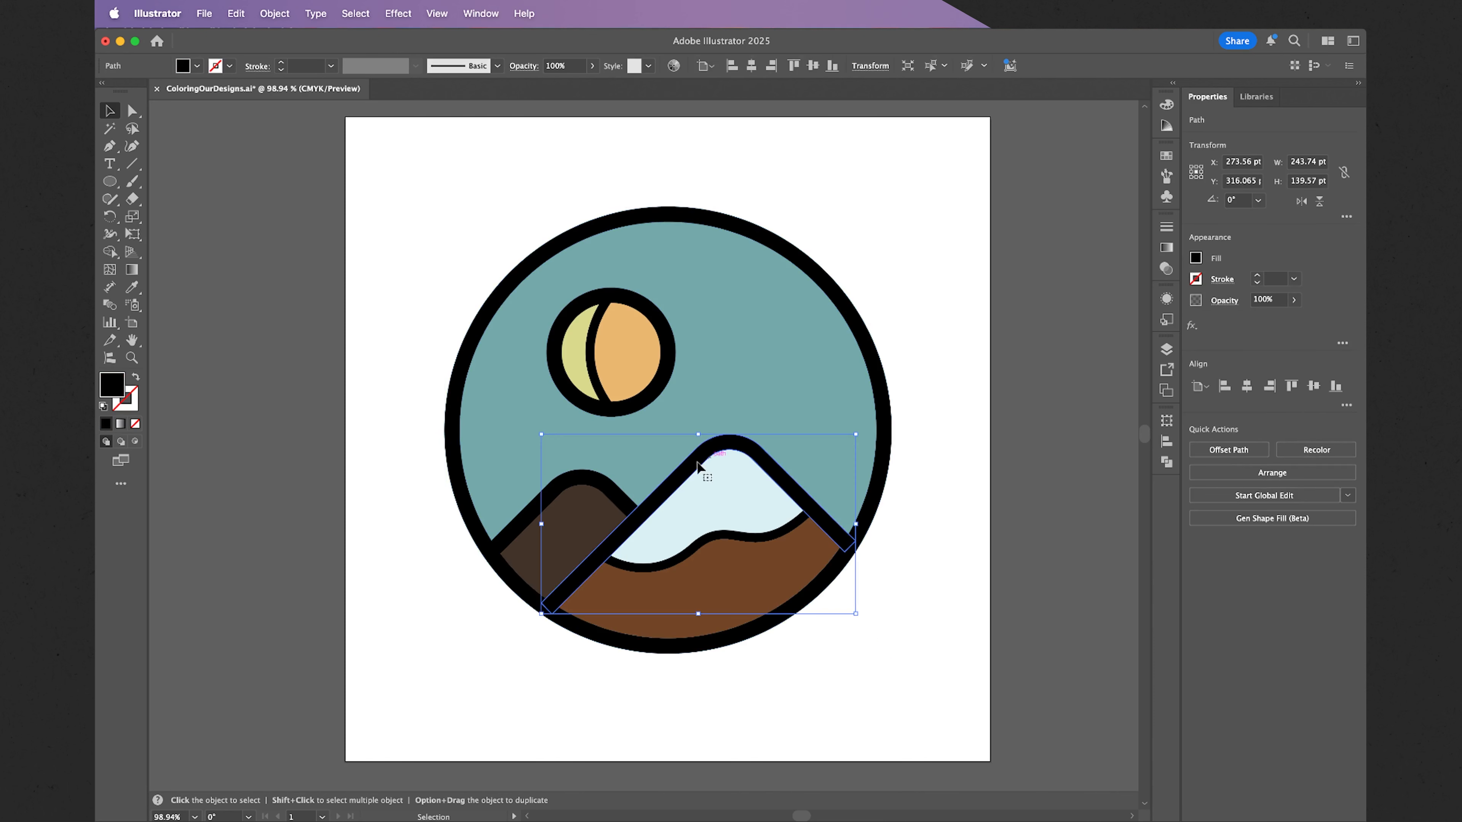
{"action": "left_click", "coordinate": [611, 496]}
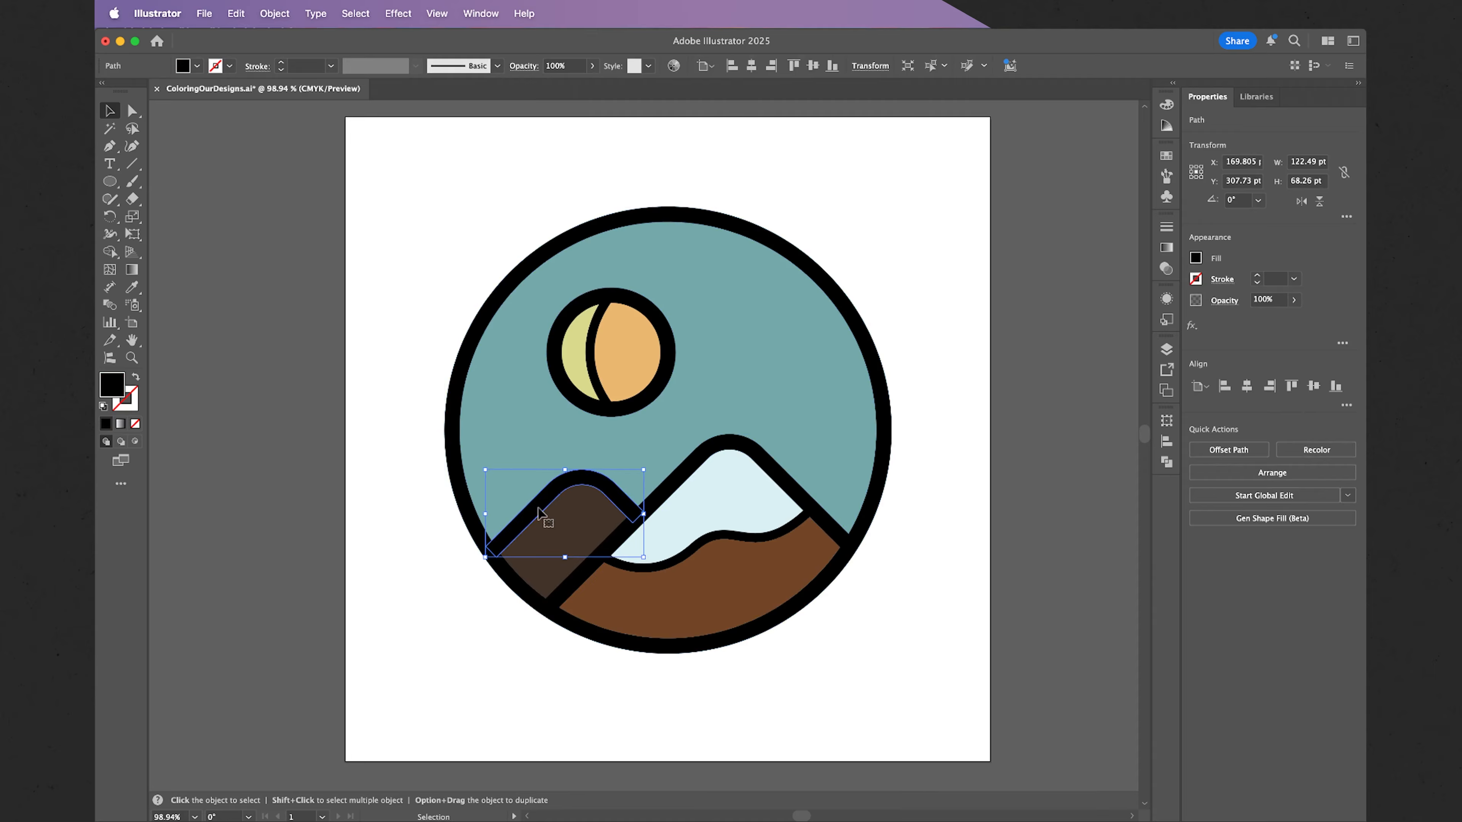
{"action": "left_click", "coordinate": [915, 559]}
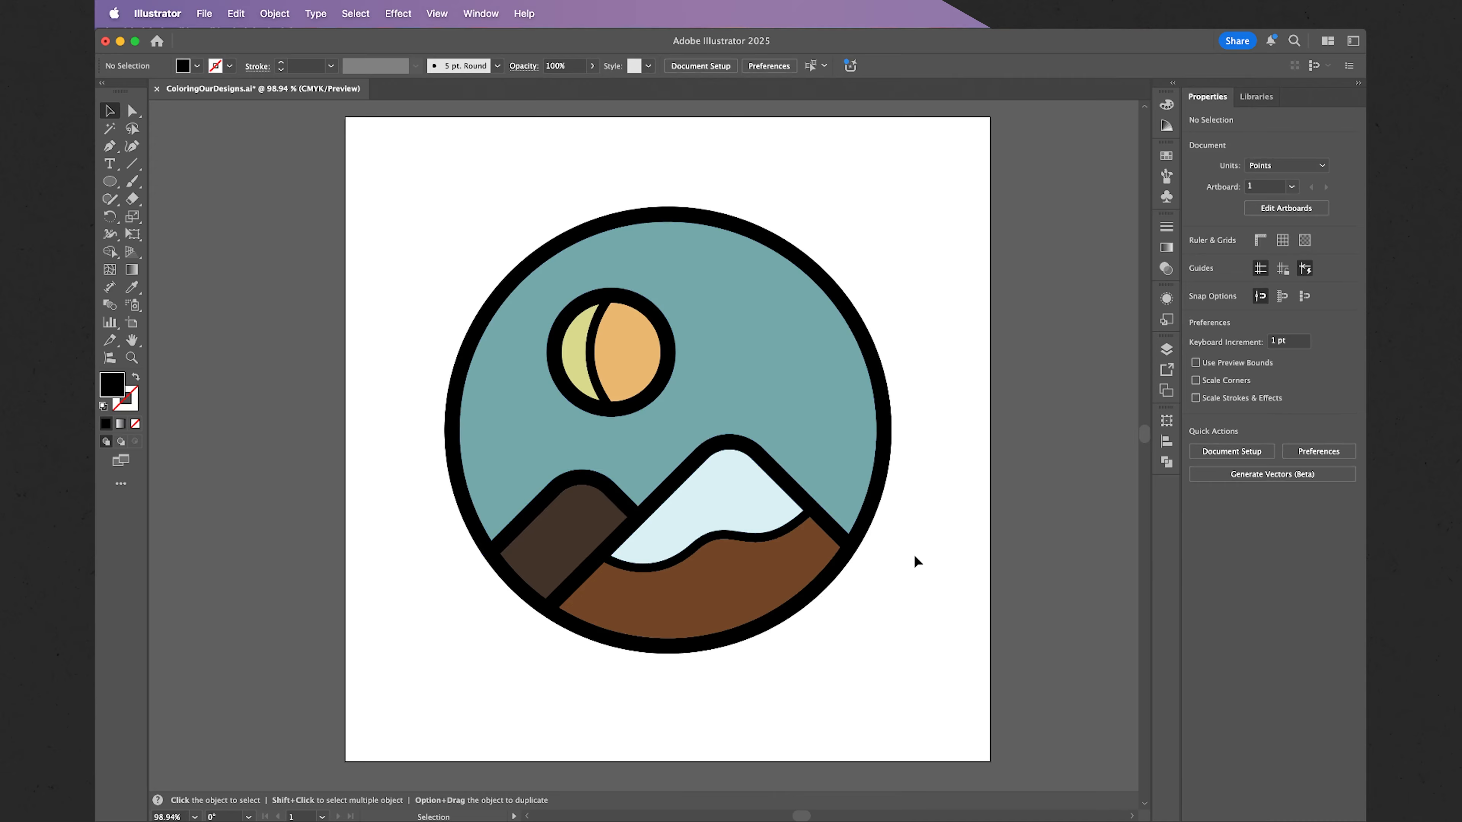